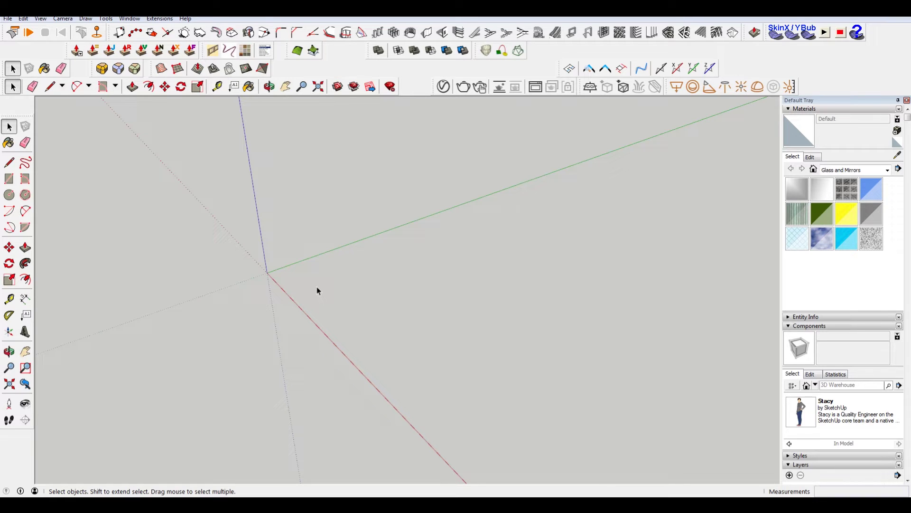
Draw a rectangular ground face from the origin to its opposite corner, then orbit to view it.
key("r")
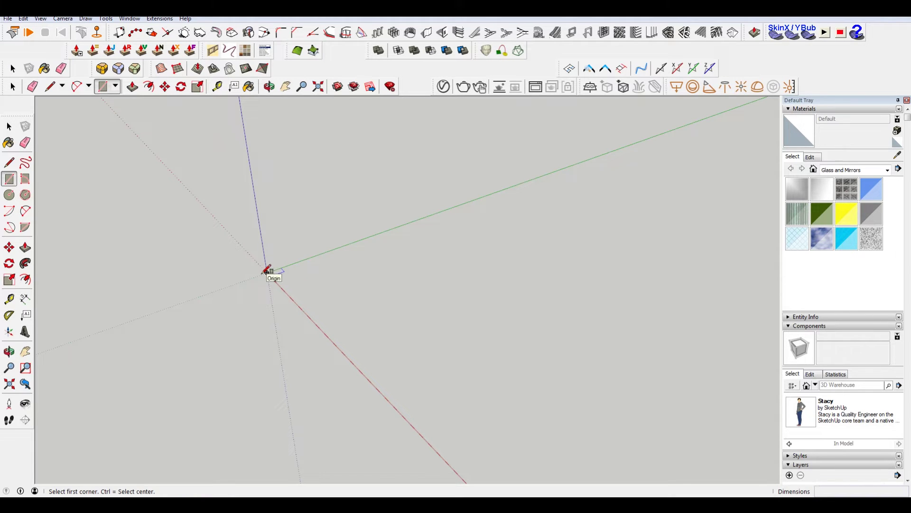
left_click(266, 272)
key("Escape")
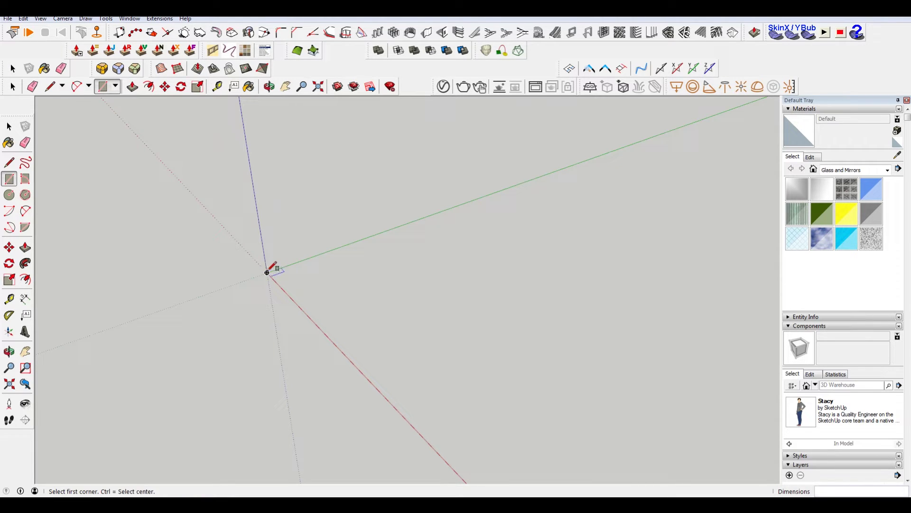
left_click(267, 272)
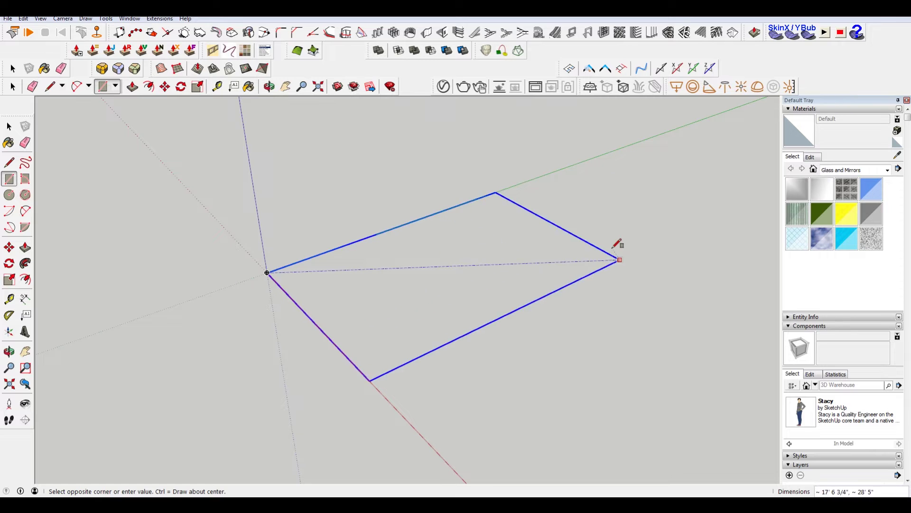
left_click(636, 258)
key("space")
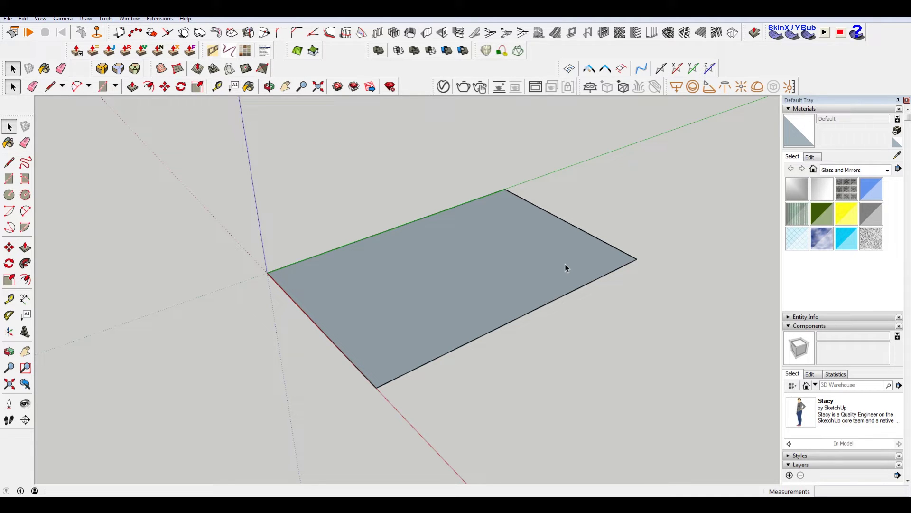
middle_click_drag(517, 287, 464, 325)
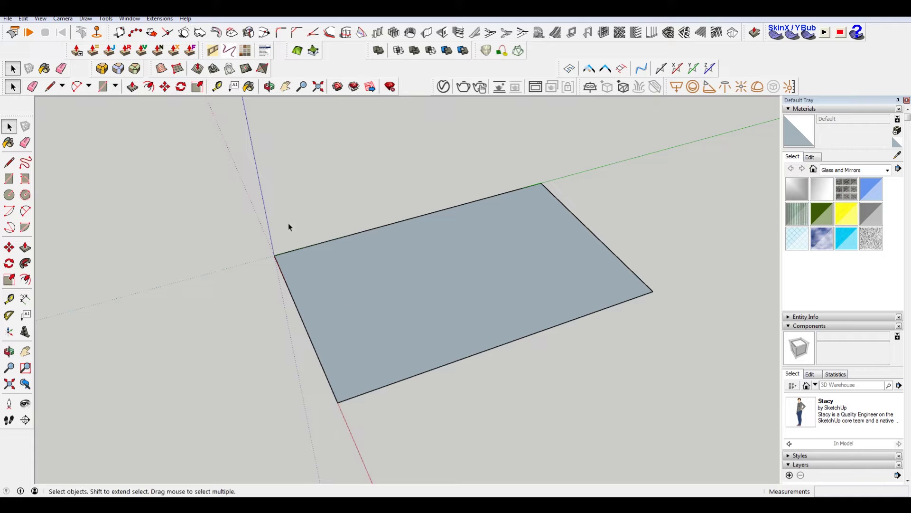
mouse_move(307, 255)
middle_mouse_down()
mouse_move(393, 247)
mouse_move(562, 285)
mouse_move(575, 304)
middle_mouse_up()
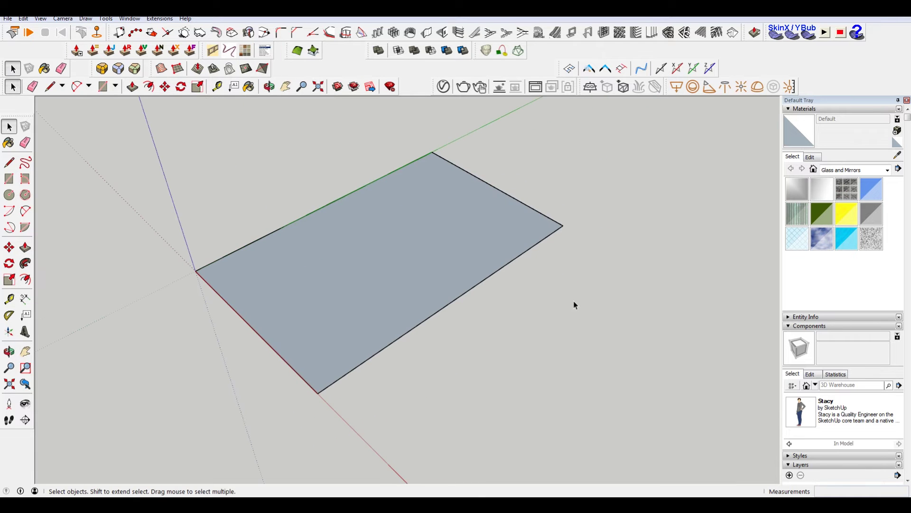
Draw the star's first edges with lines, from its left point up past the top point to the right point.
key("l")
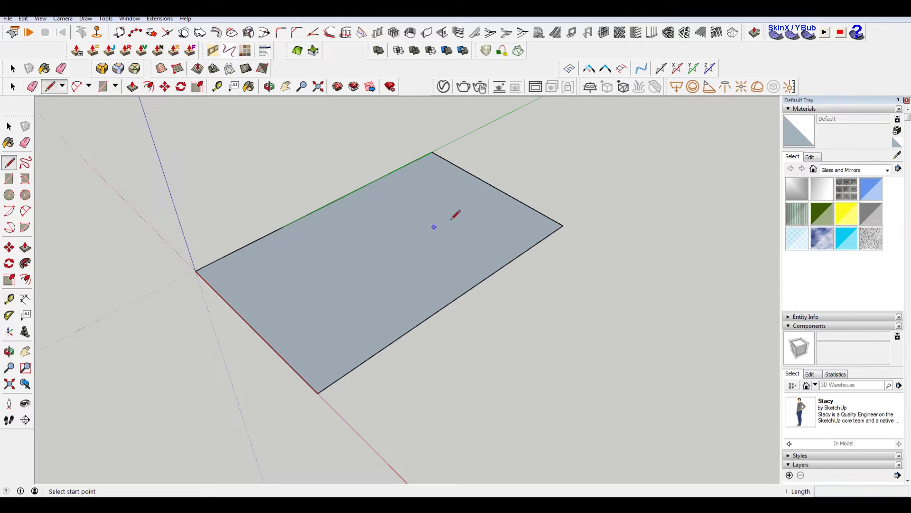
left_click(341, 253)
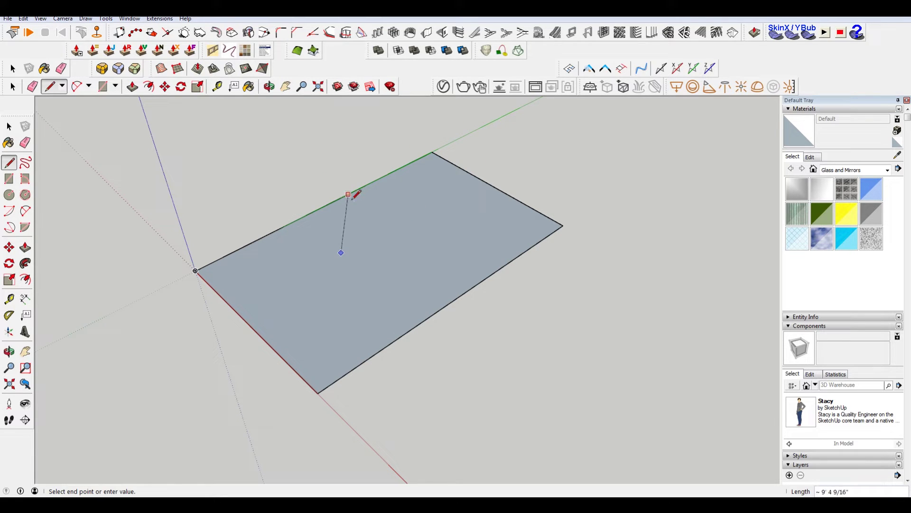
left_click(337, 213)
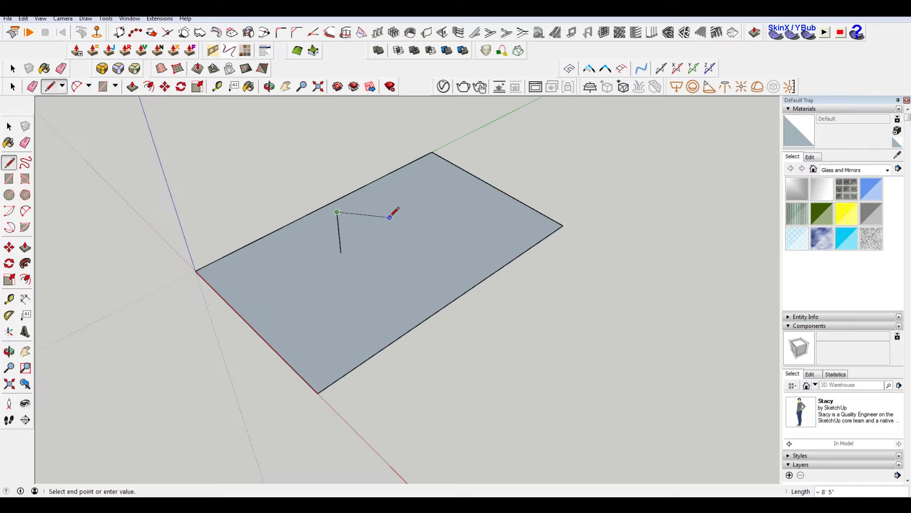
left_click(430, 195)
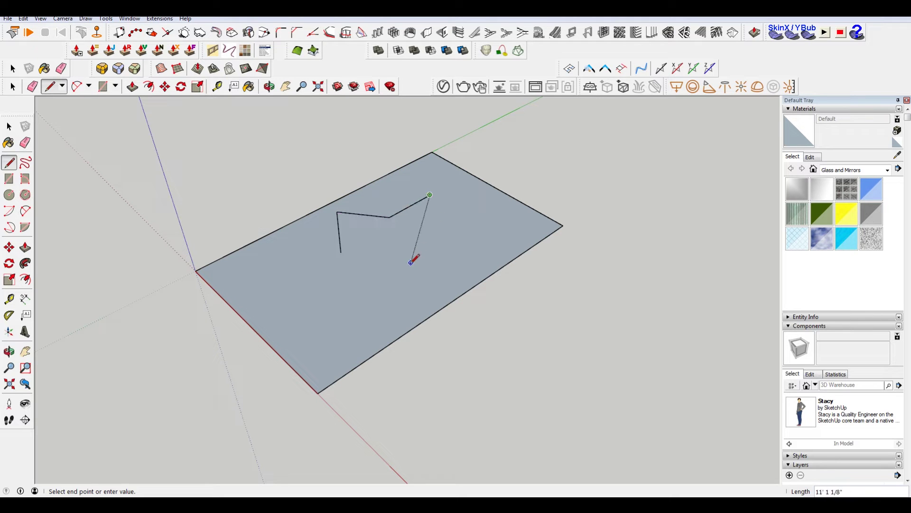
left_click(422, 246)
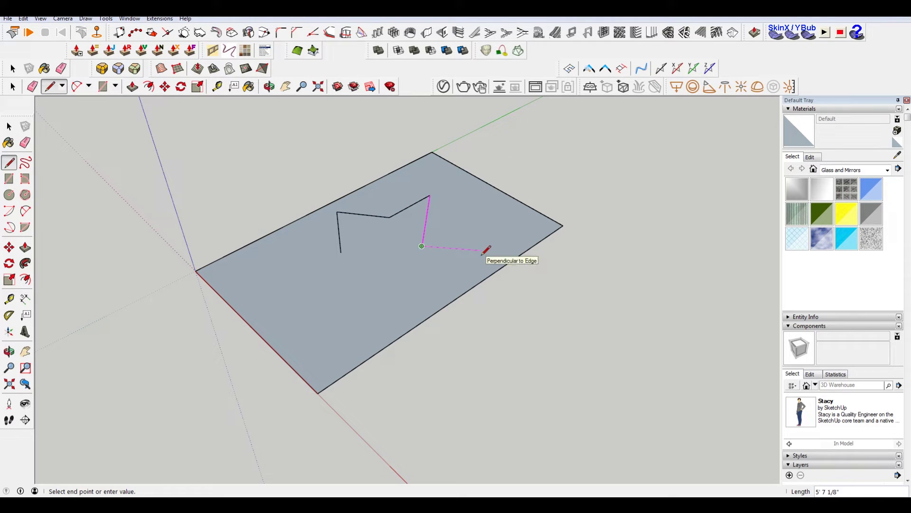
left_click(481, 250)
Add the star's lower points and close the outline at its start point.
left_click(399, 276)
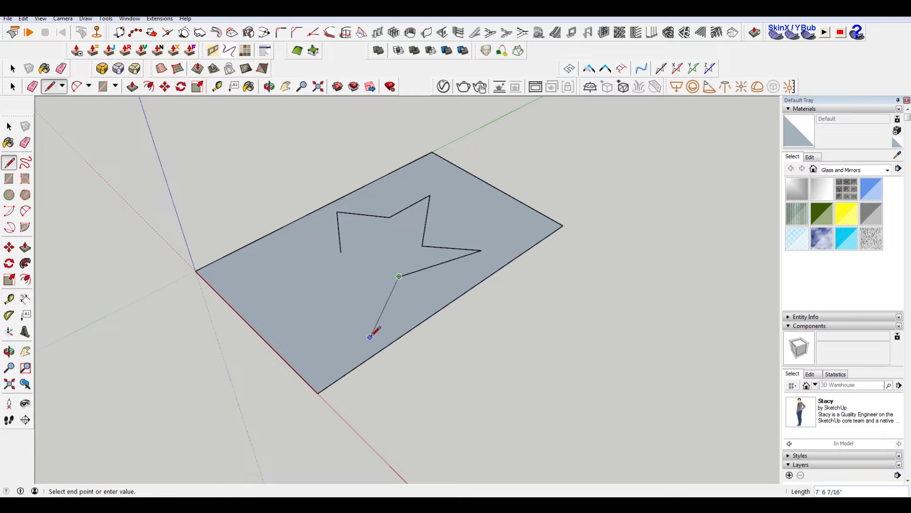
left_click(377, 327)
left_click(374, 264)
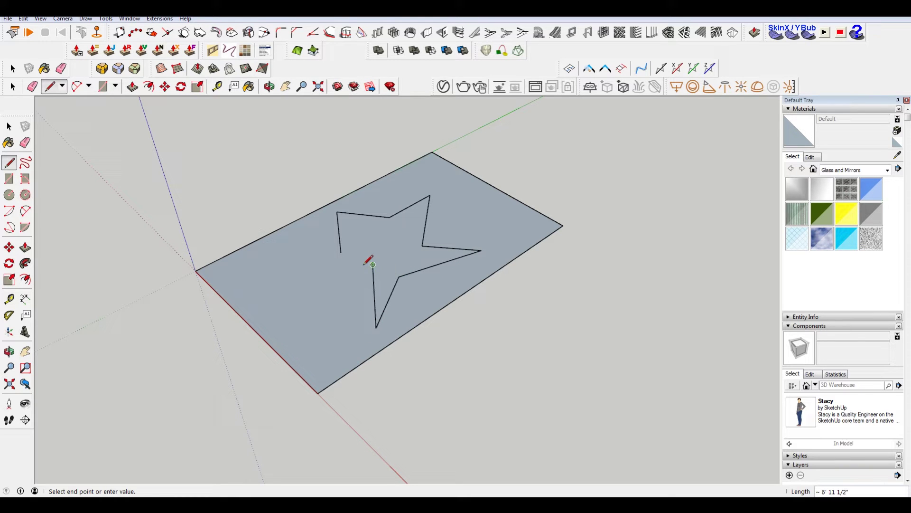
left_click(281, 291)
left_click(341, 252)
key("space")
left_click(396, 252)
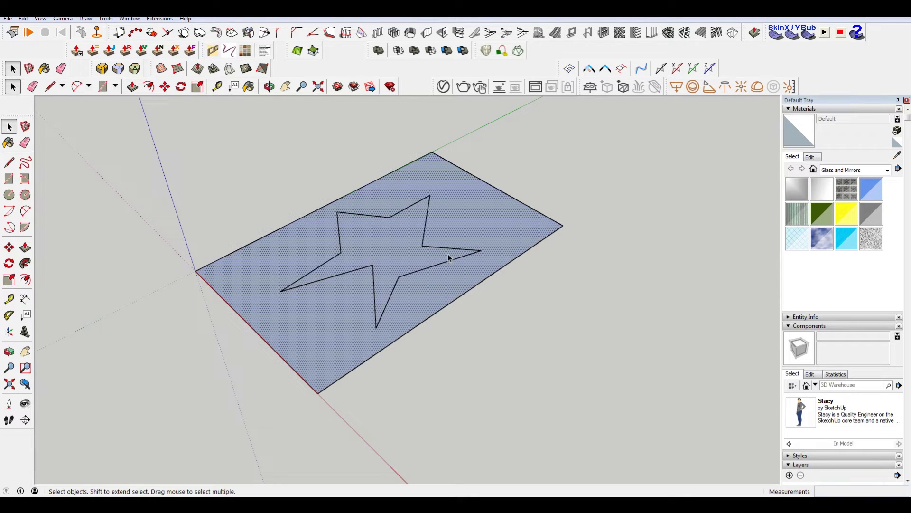
left_click(523, 138)
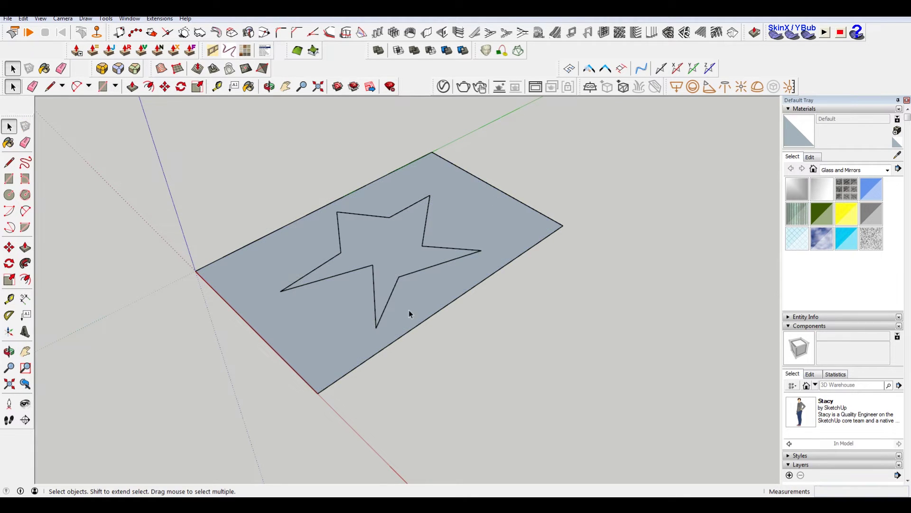
Erase the star's edges from the rectangle face.
mouse_move(268, 282)
middle_mouse_down()
mouse_move(421, 205)
mouse_move(481, 139)
middle_mouse_up()
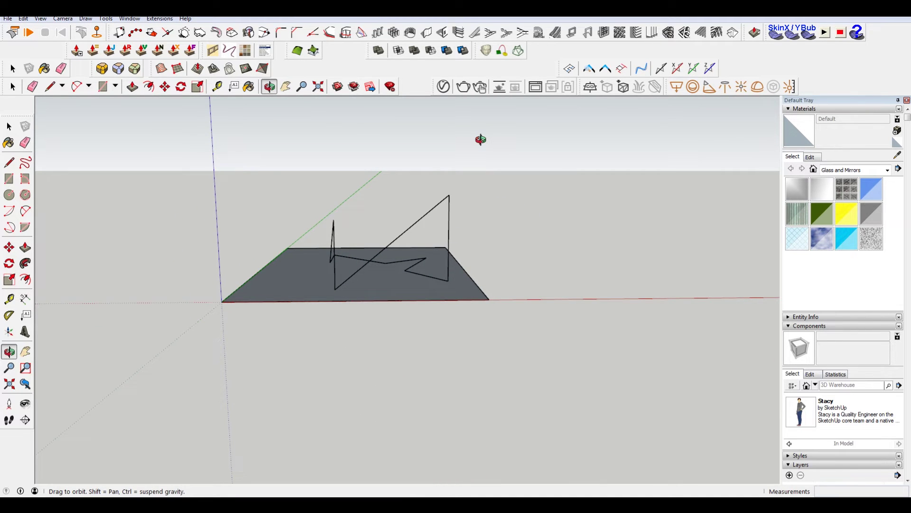
middle_click_drag(481, 139, 263, 277)
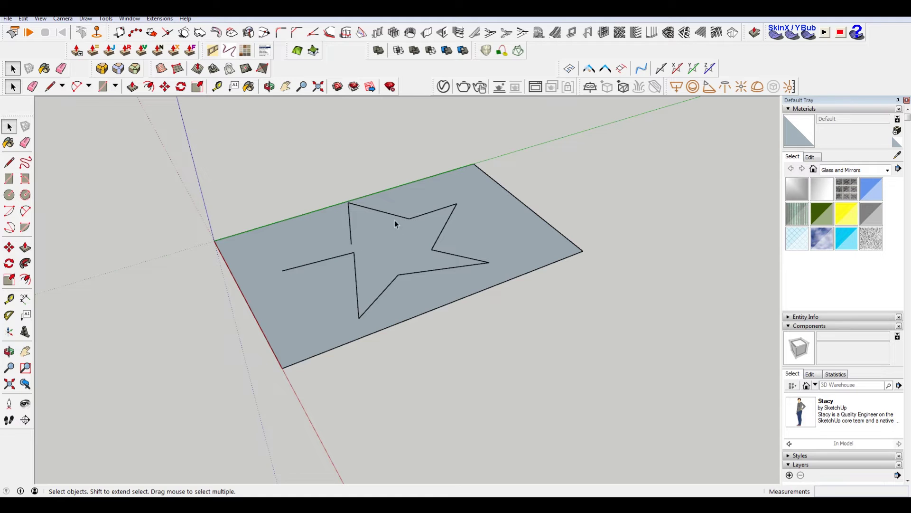
key("e")
mouse_move(394, 221)
left_mouse_down()
mouse_move(350, 224)
mouse_move(360, 309)
mouse_move(451, 261)
mouse_move(450, 226)
mouse_move(426, 234)
left_mouse_up()
key("space")
Start a new line on the face, cancel it, and start another before returning to selection.
key("l")
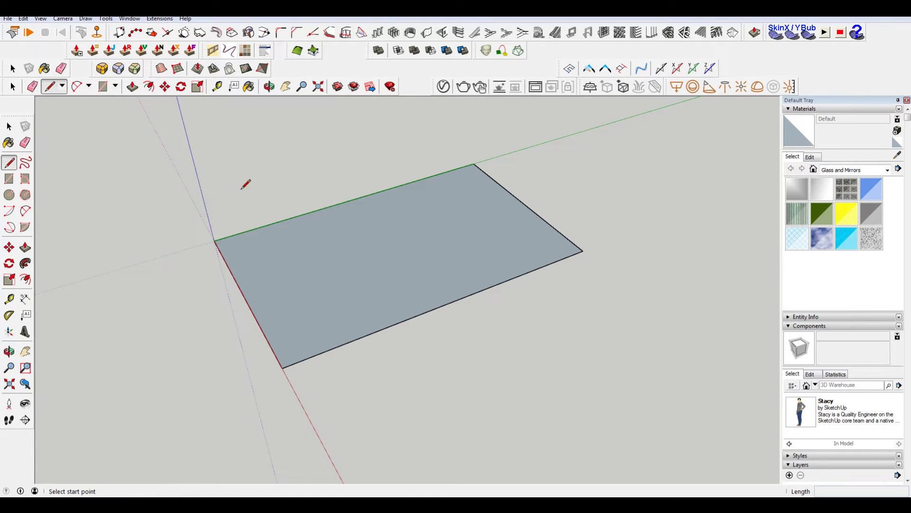
middle_click_drag(245, 184, 396, 237)
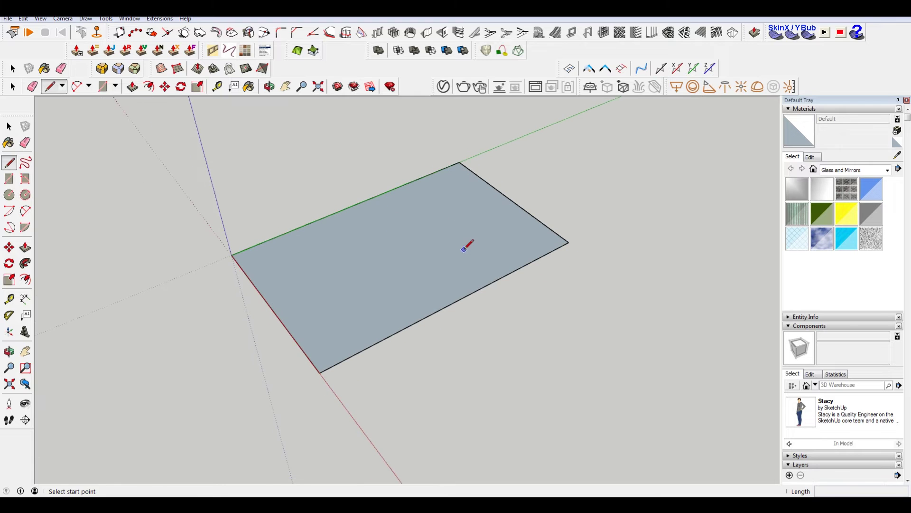
left_click(384, 201)
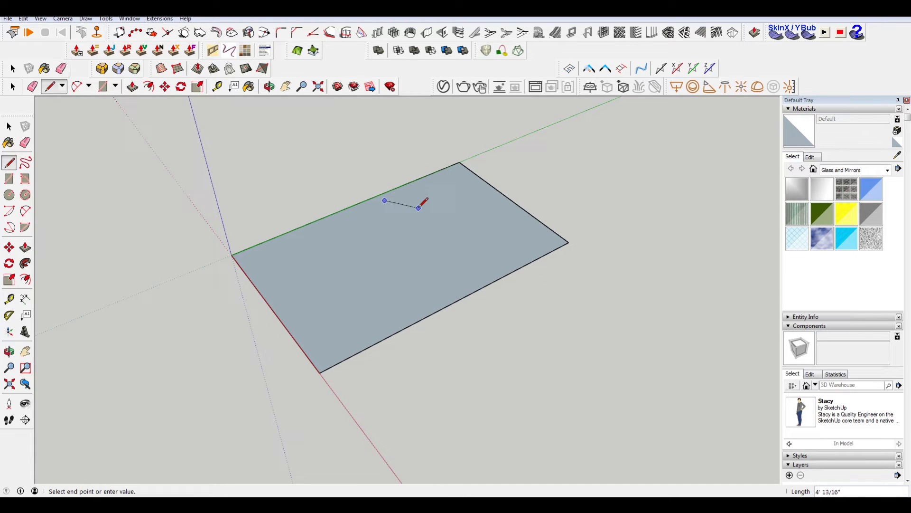
key("Escape")
left_click(378, 207)
key("space")
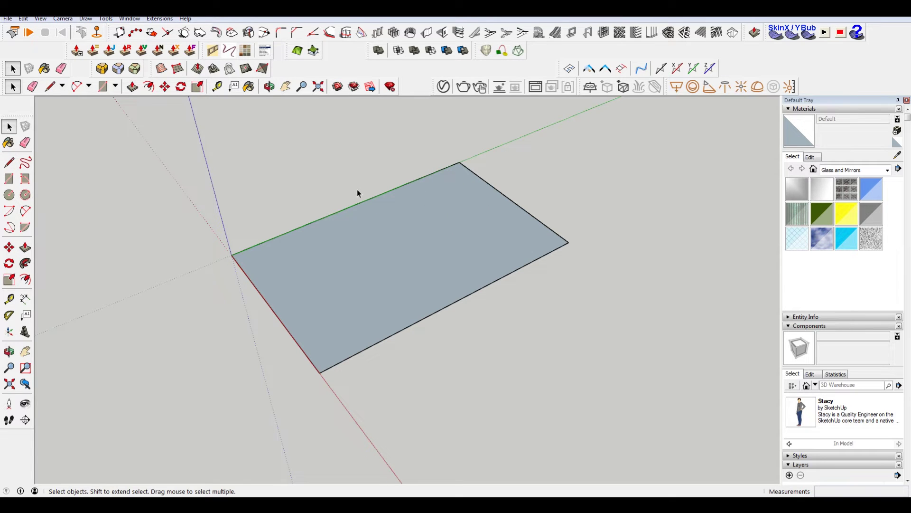
Draw five crossing edge-to-edge lines across the rectangle, forming a pentagram.
key("l")
left_click(355, 205)
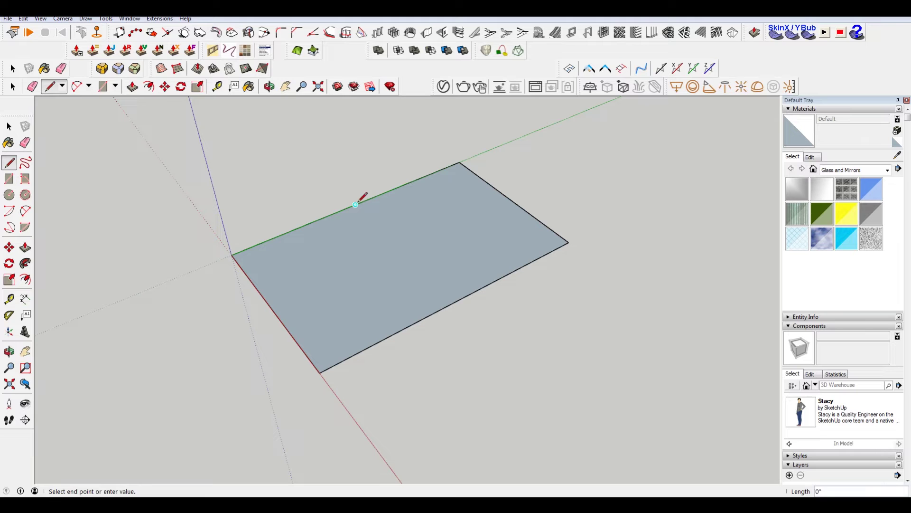
left_click(515, 270)
left_click(355, 205)
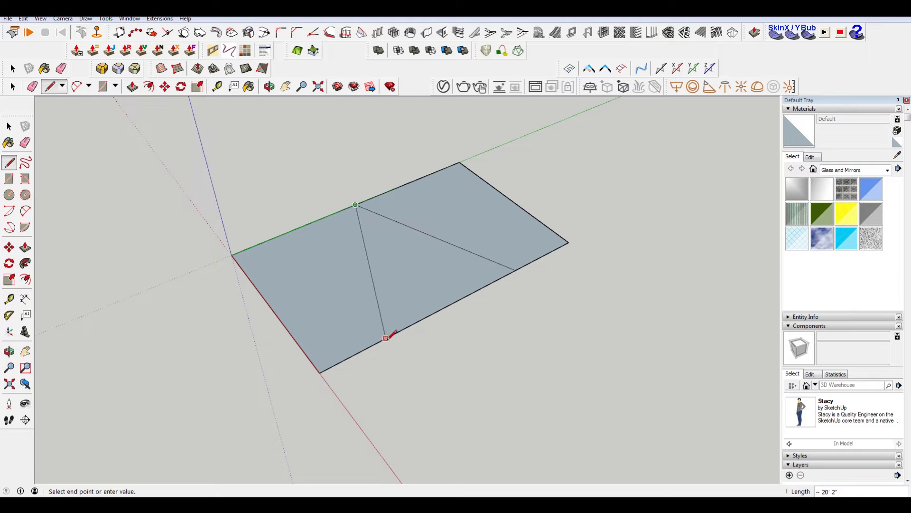
left_click(386, 337)
left_click(258, 290)
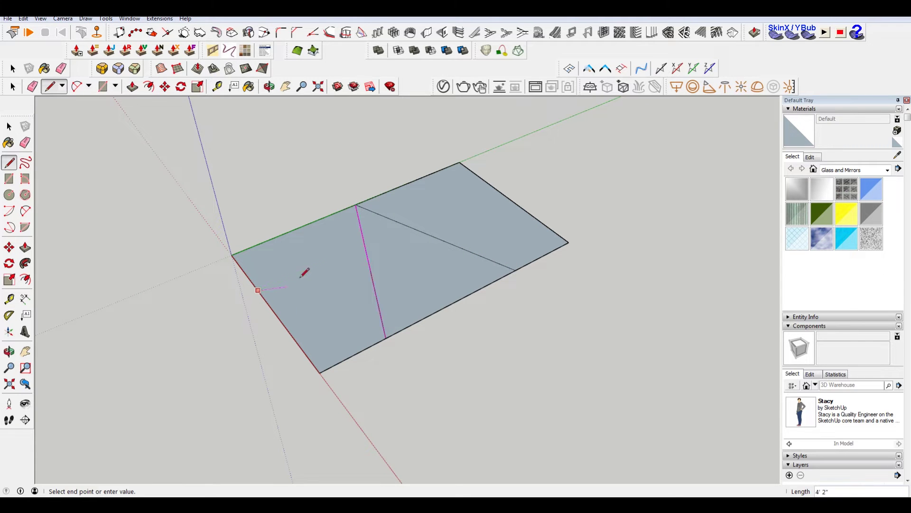
left_click(494, 187)
left_click(493, 186)
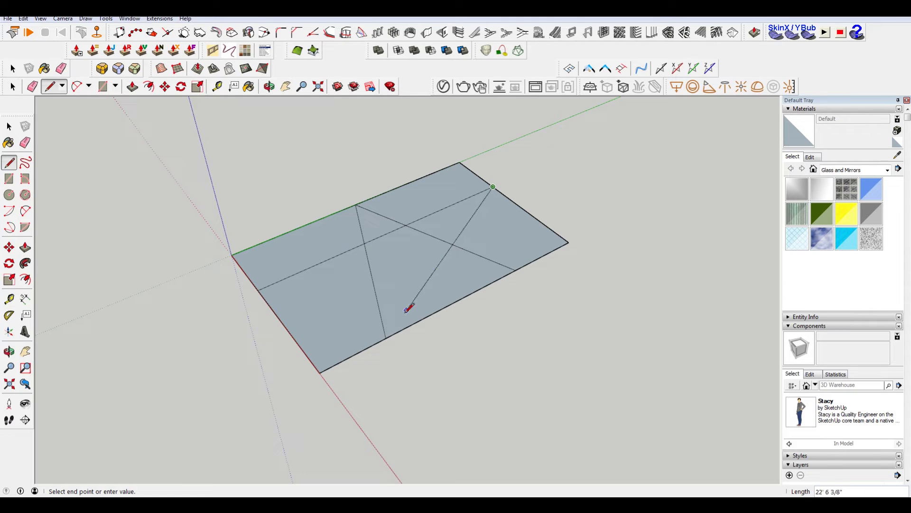
left_click(386, 338)
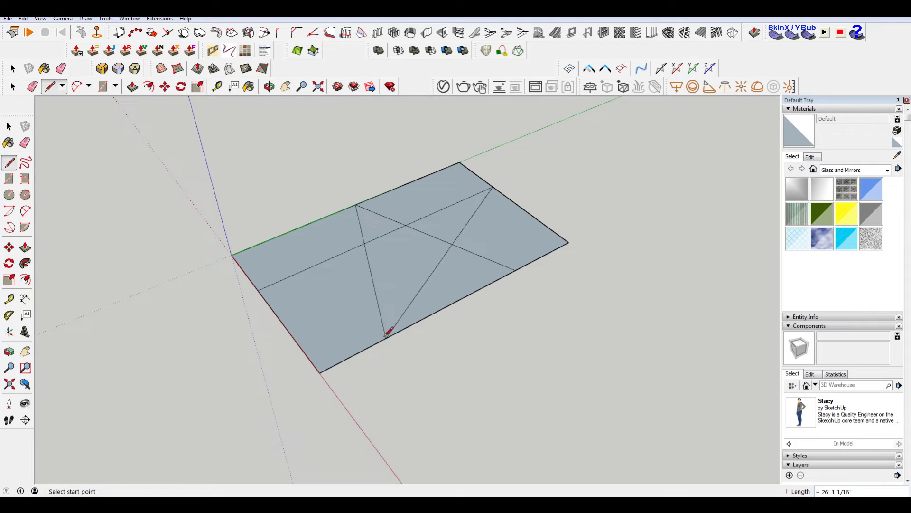
left_click(516, 270)
left_click(258, 288)
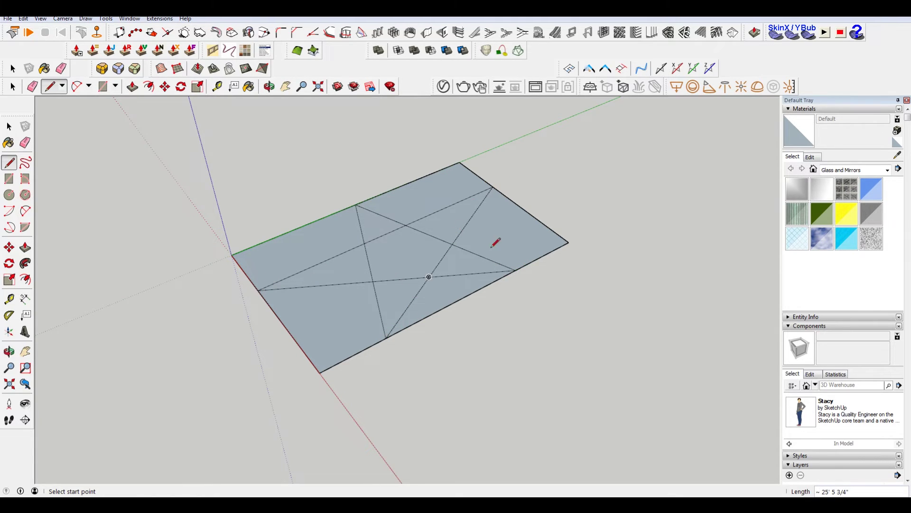
middle_click_drag(406, 257, 379, 253)
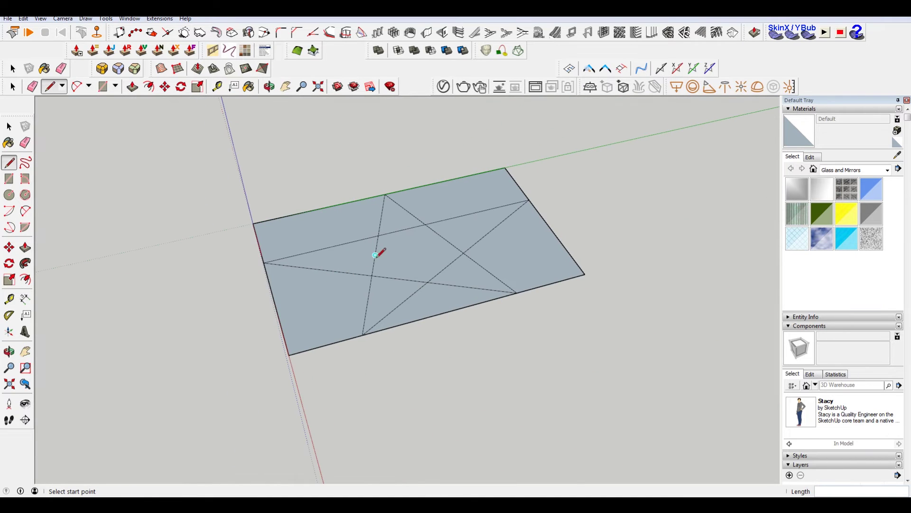
Erase the pentagram's inner pentagon lines, delete the star face, then undo the deletion.
key("e")
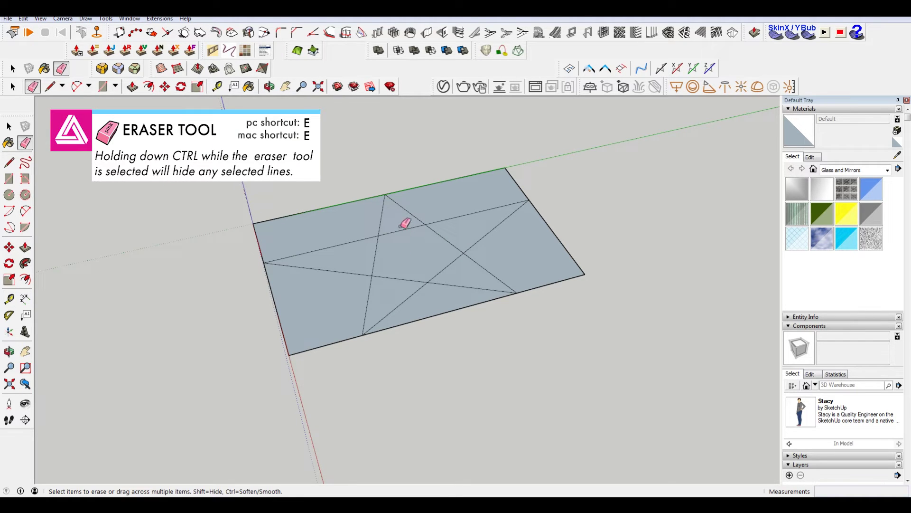
left_click_drag(405, 220, 455, 238)
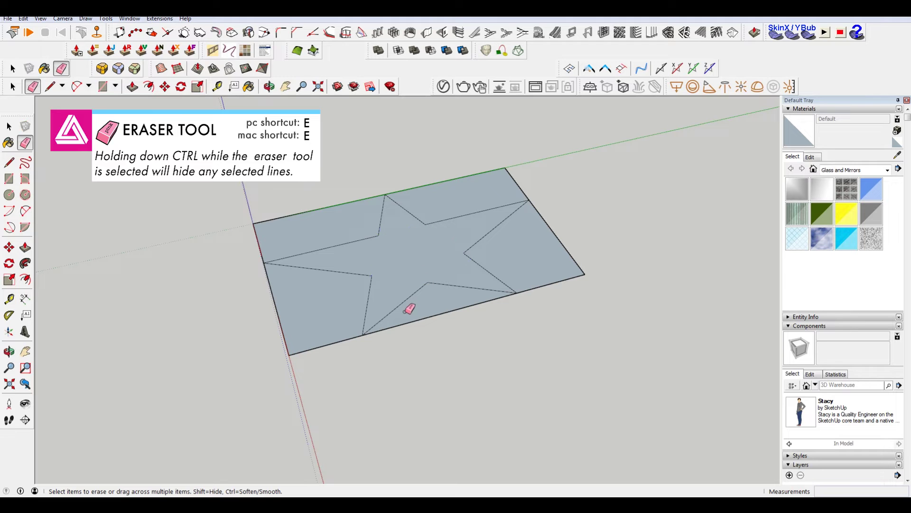
key("space")
left_click(420, 261)
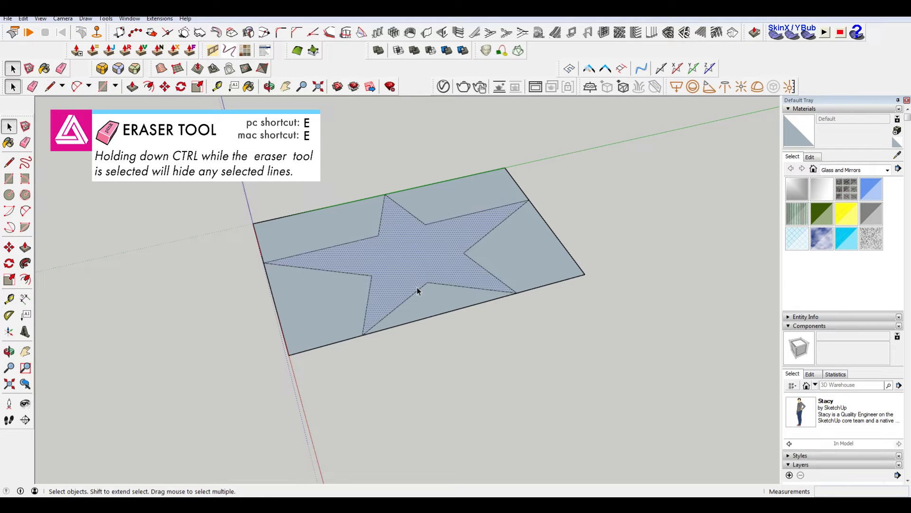
key("Delete")
key("ctrl+z")
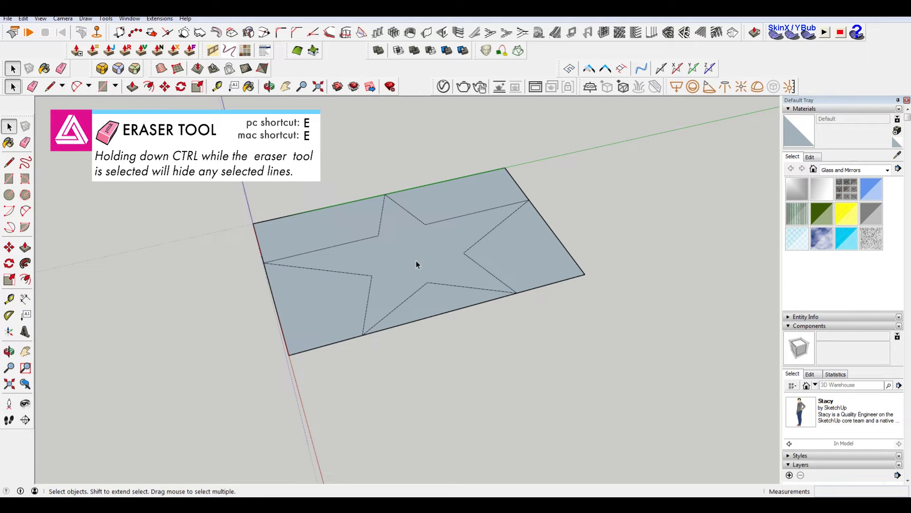
Push/pull the star face up into a prism, then undo the extrusion.
key("p")
left_click(416, 260)
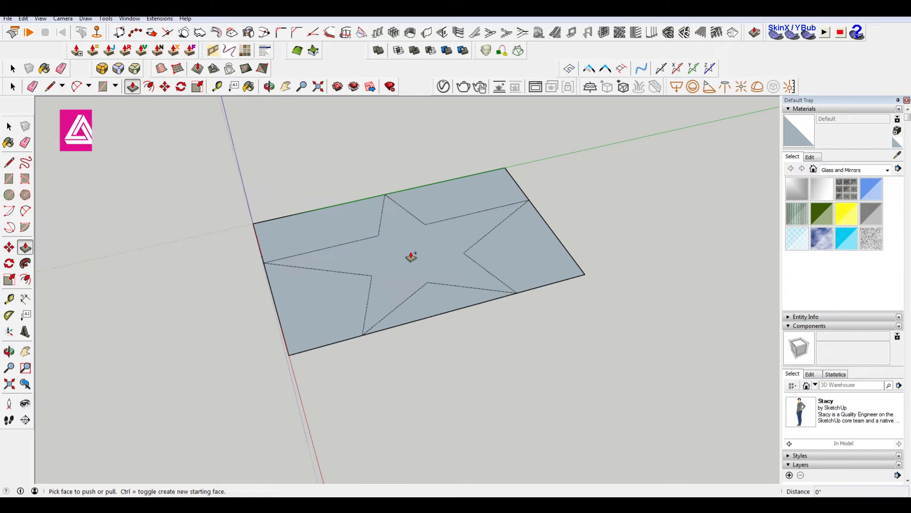
left_click(404, 250)
mouse_move(403, 250)
middle_mouse_down()
mouse_move(529, 151)
mouse_move(419, 266)
middle_mouse_up()
key("ctrl+z")
key("ctrl+z")
Erase all remaining pentagram lines from the rectangle.
key("e")
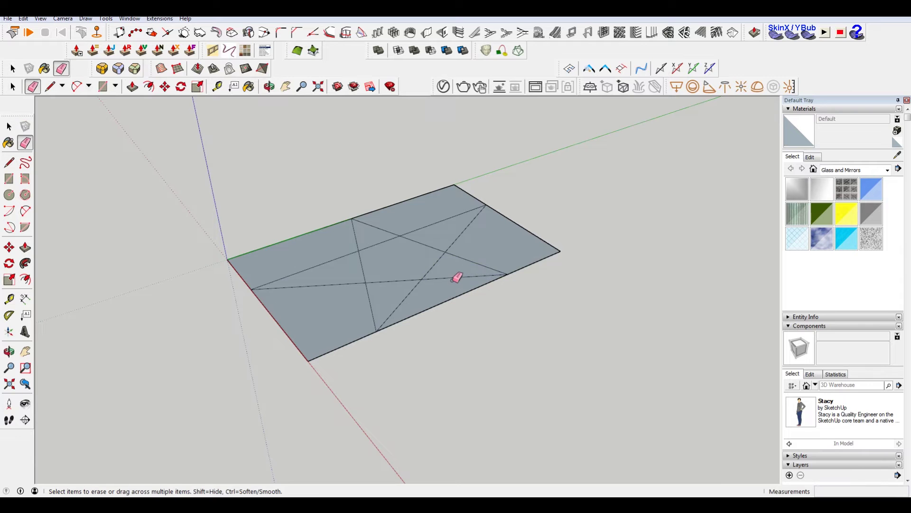
left_click_drag(457, 274, 443, 218)
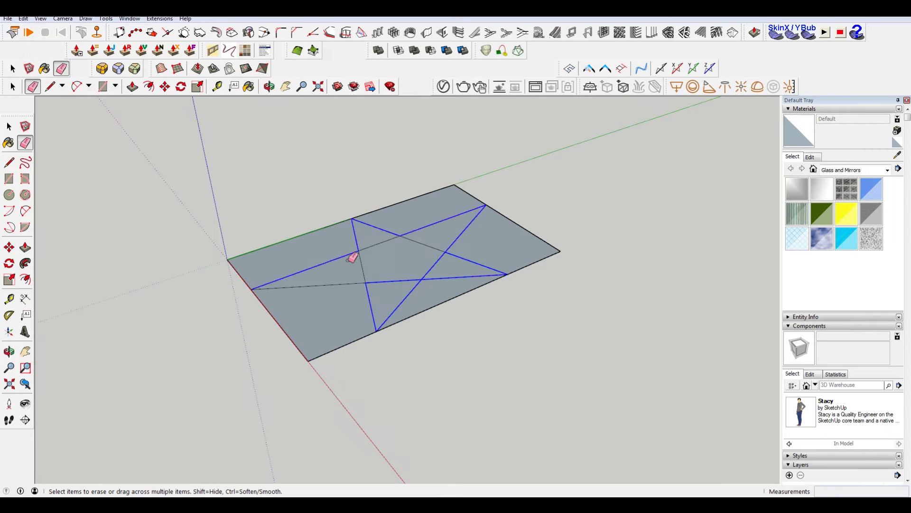
left_click_drag(353, 257, 332, 292)
middle_click_drag(427, 257, 482, 232)
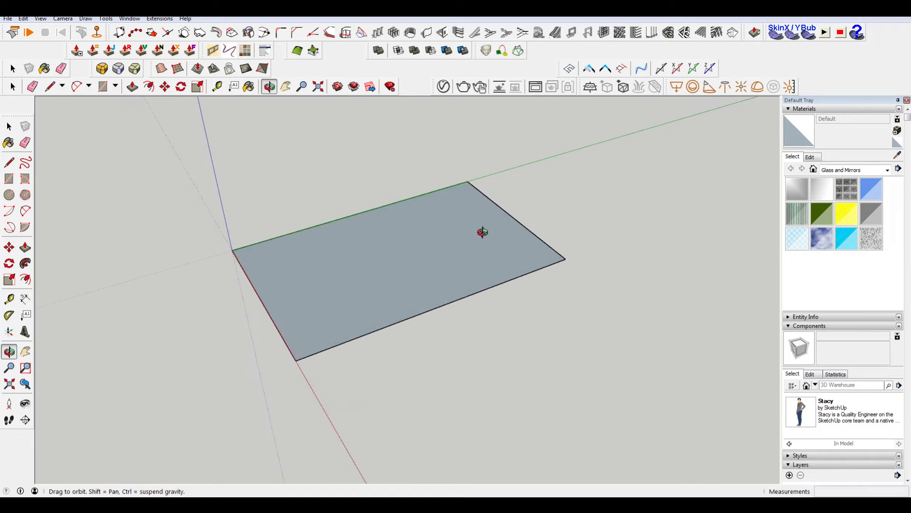
left_click(25, 142)
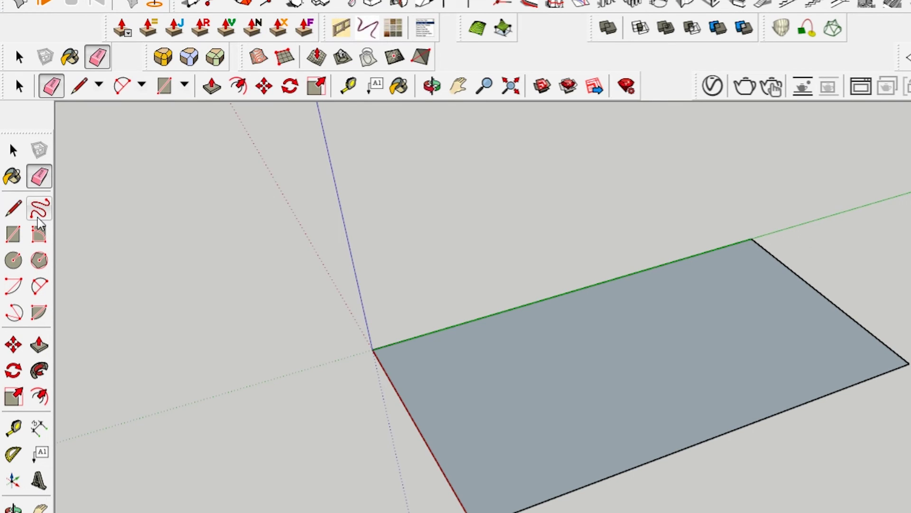
left_click(39, 216)
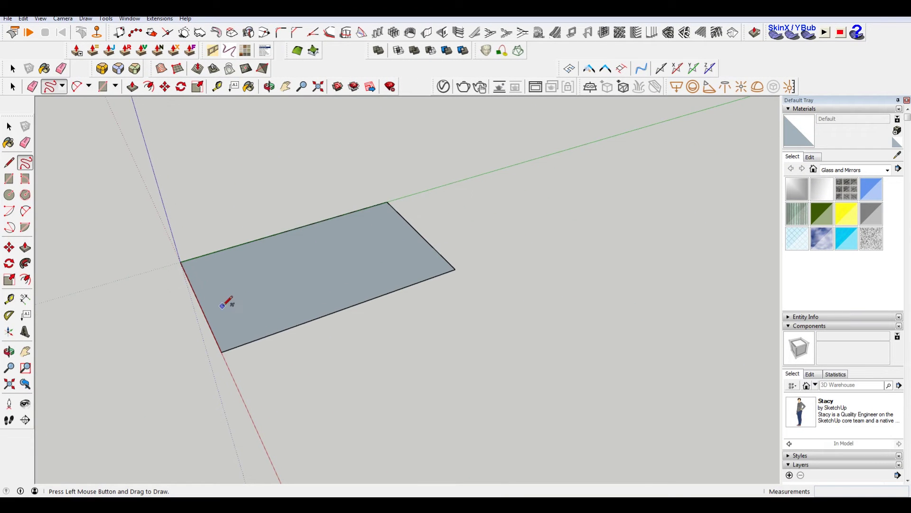
scroll(227, 302, "up", 1)
middle_click_drag(257, 295, 399, 338, "shift")
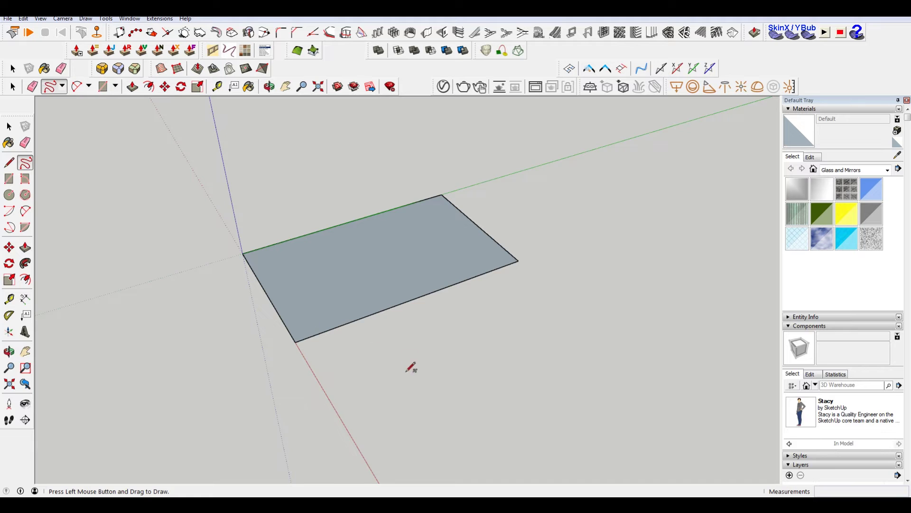
scroll(375, 272, "up", 1)
mouse_move(344, 253)
left_mouse_down()
mouse_move(425, 234)
mouse_move(347, 274)
mouse_move(317, 260)
mouse_move(344, 252)
left_mouse_up()
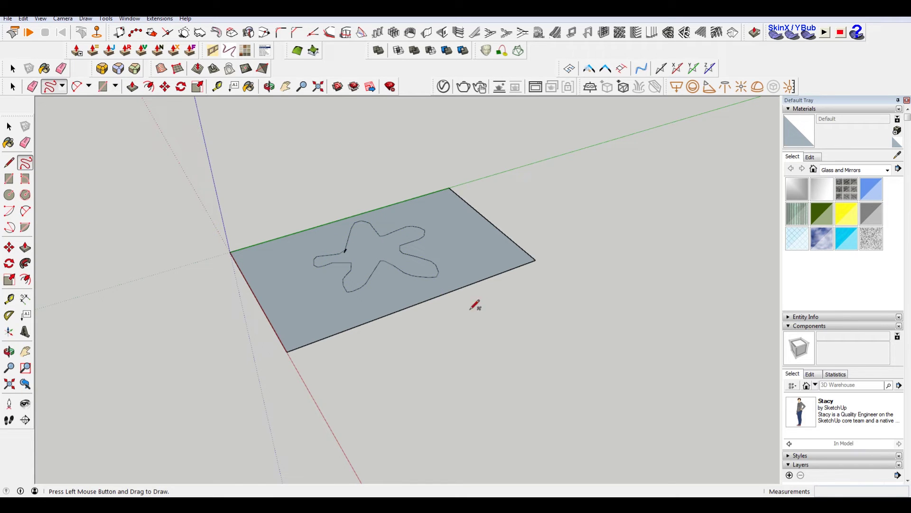
scroll(346, 244, "up", 3)
scroll(401, 250, "up", 3)
key("e")
left_click_drag(400, 262, 397, 264)
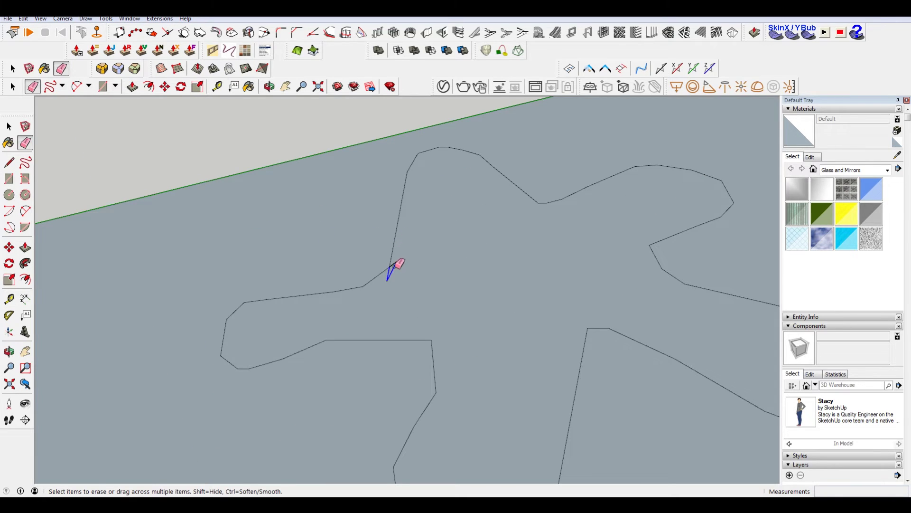
mouse_move(444, 269)
middle_mouse_down()
mouse_move(347, 338)
mouse_move(659, 150)
mouse_move(446, 299)
middle_mouse_up()
key("space")
left_click(437, 280)
scroll(446, 299, "down", 3)
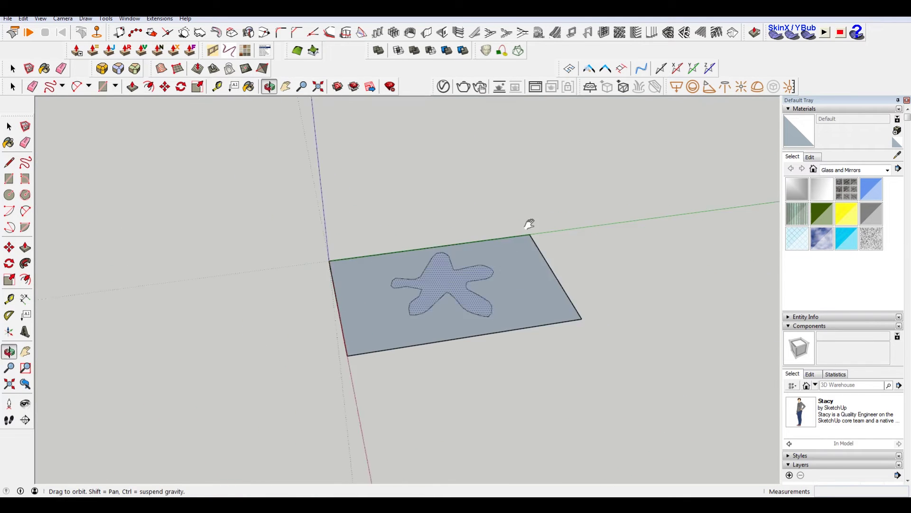
middle_click_drag(525, 220, 521, 205)
middle_click_drag(335, 285, 377, 284)
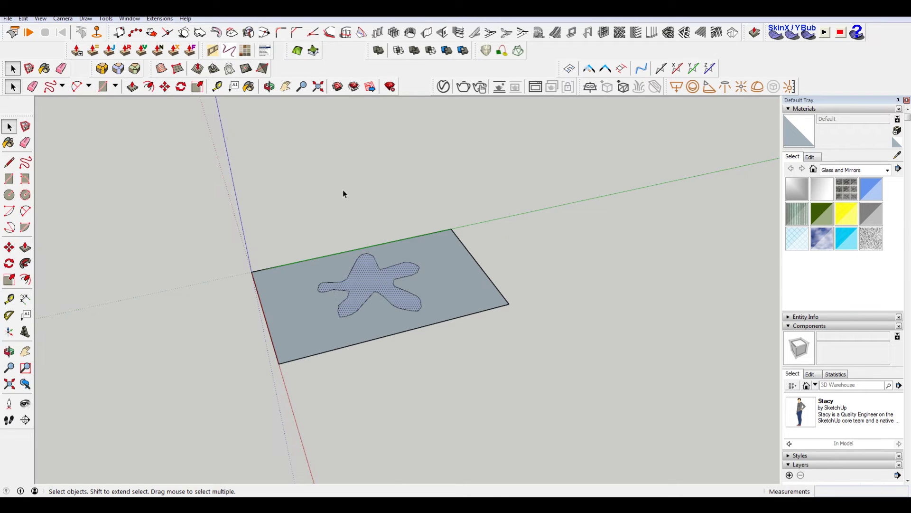
scroll(385, 319, "up", 3)
scroll(443, 315, "up", 5)
scroll(513, 340, "up", 2)
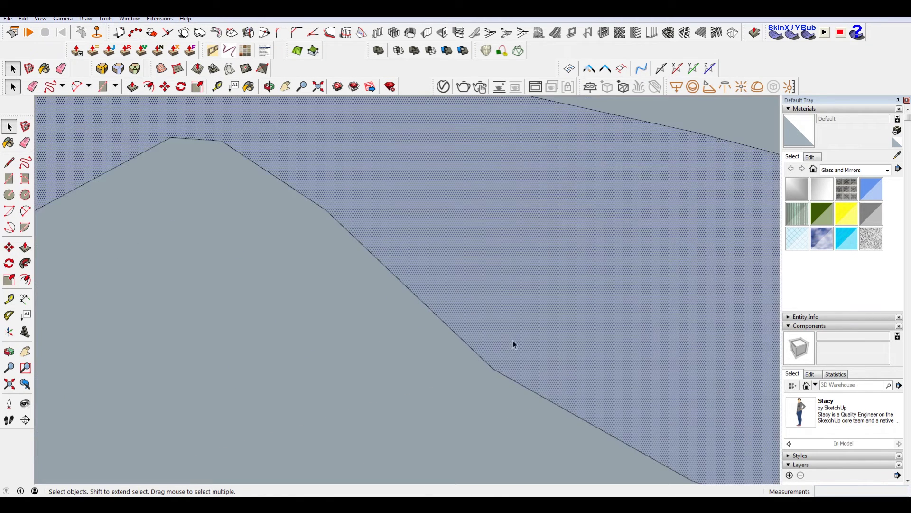
left_click(491, 366)
scroll(488, 368, "down", 3)
scroll(489, 368, "down", 3)
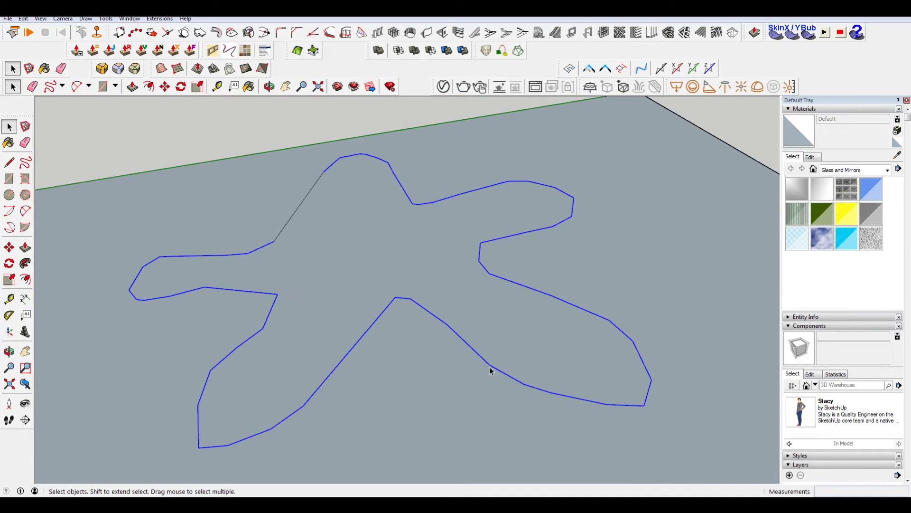
scroll(492, 371, "down", 2)
scroll(493, 371, "up", 2)
scroll(500, 347, "down", 5)
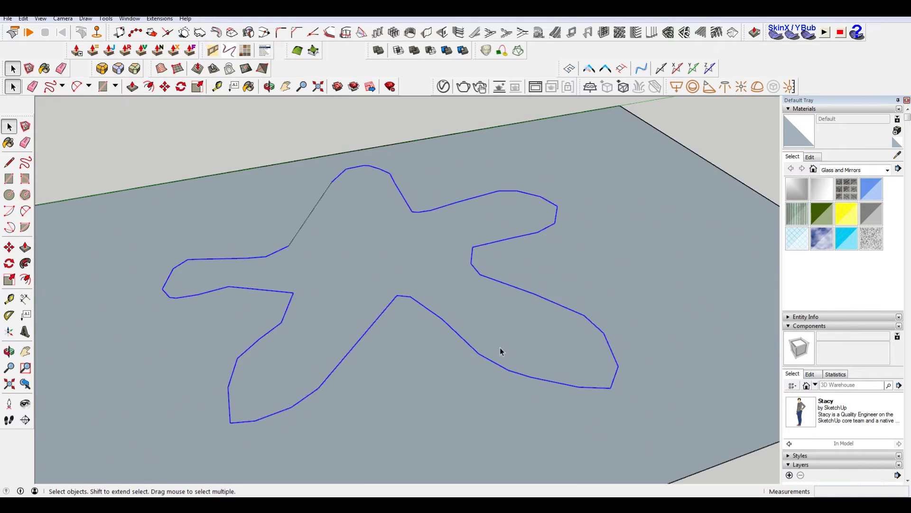
scroll(531, 359, "down", 3)
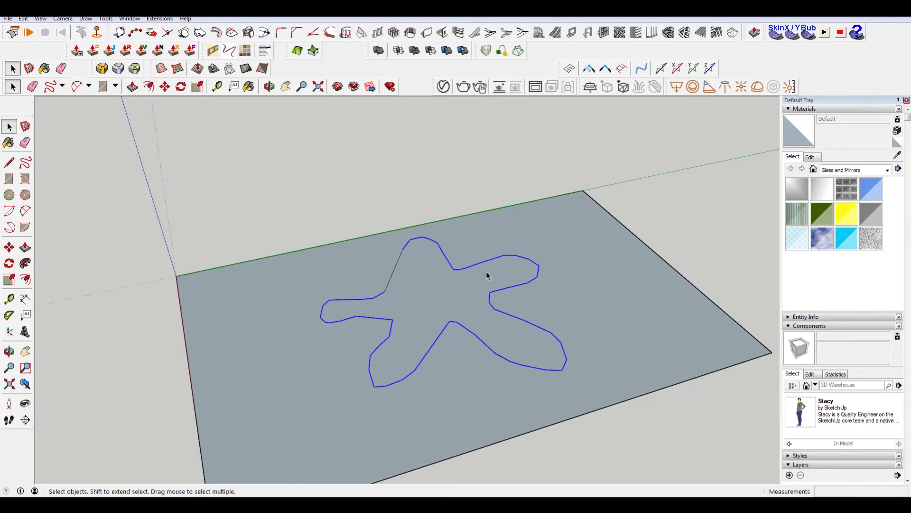
left_click(394, 270, "shift")
key("Delete")
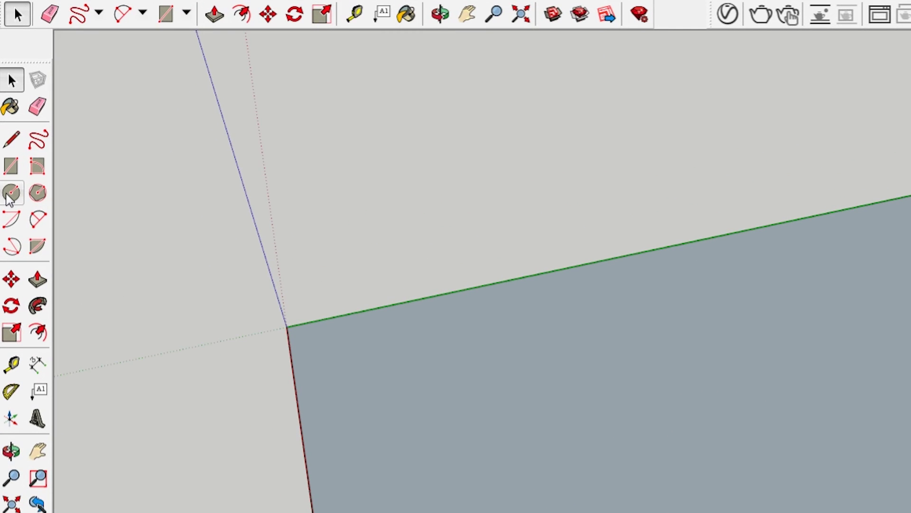
Draw a circle on the rectangle's face.
left_click(8, 195)
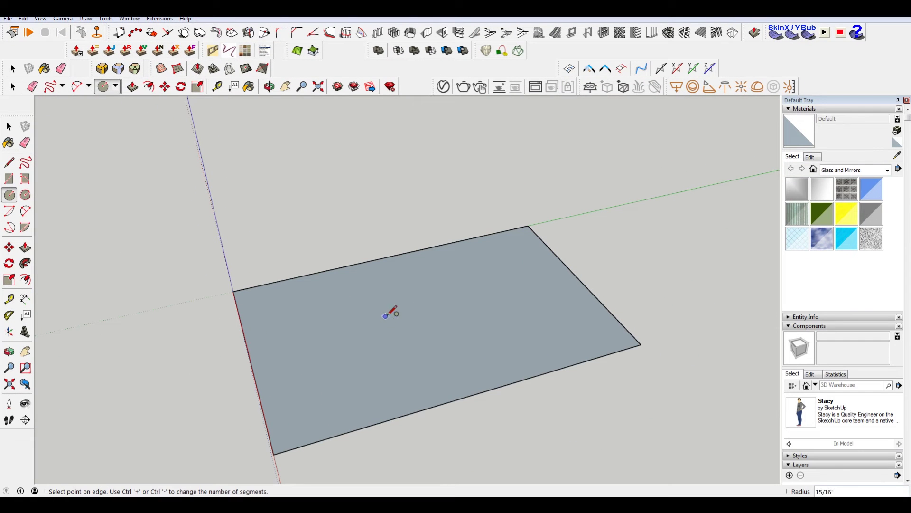
left_click(385, 316)
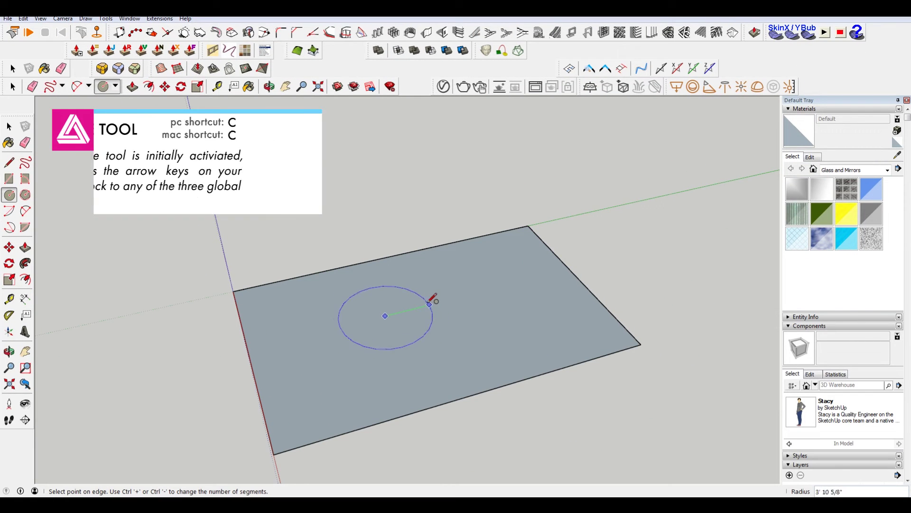
left_click(431, 304)
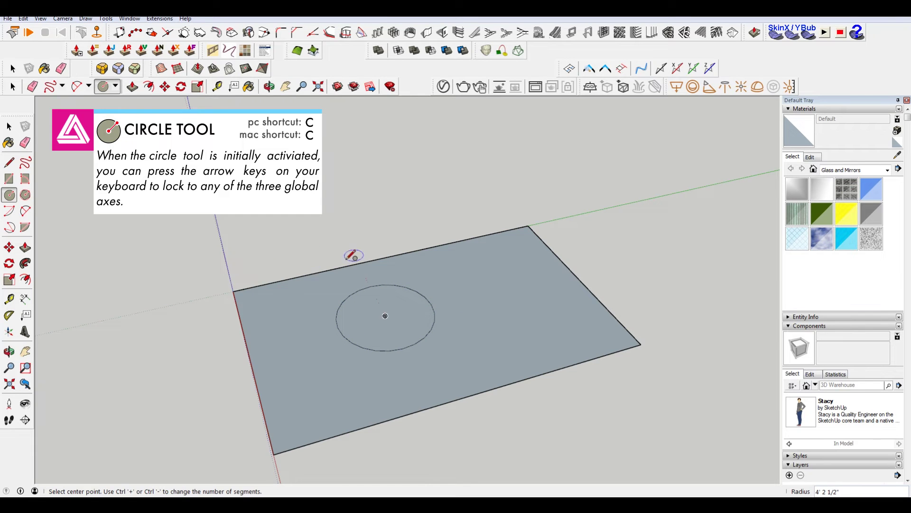
middle_click_drag(351, 254, 414, 262)
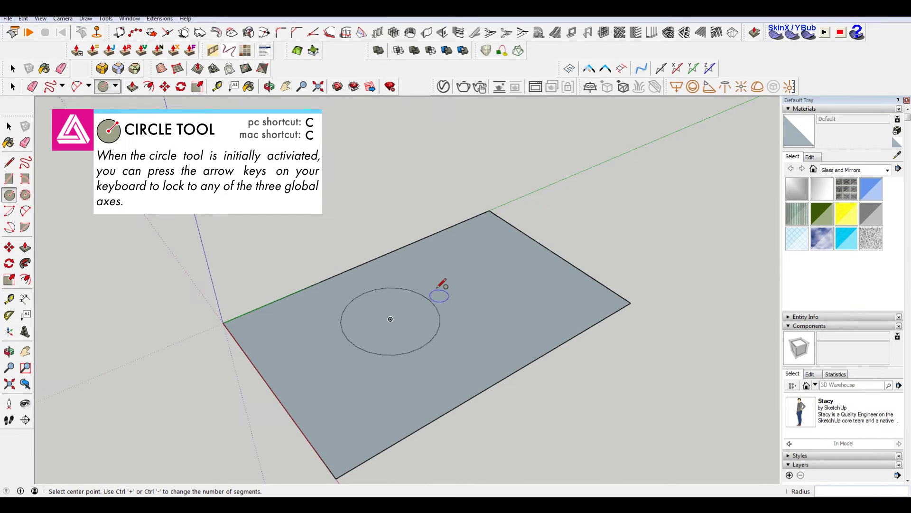
Draw a vertical line up the blue axis from the circle's centre, then select it.
key("l")
left_click(390, 319)
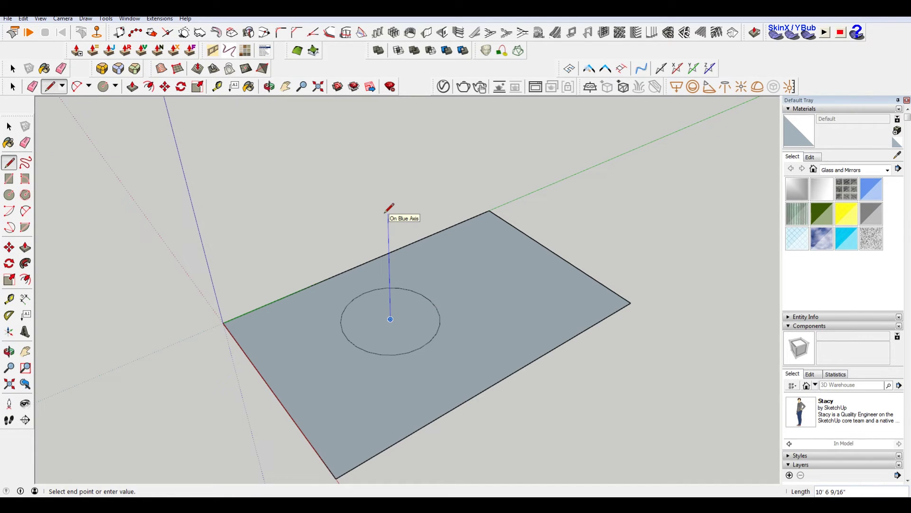
left_click(388, 213)
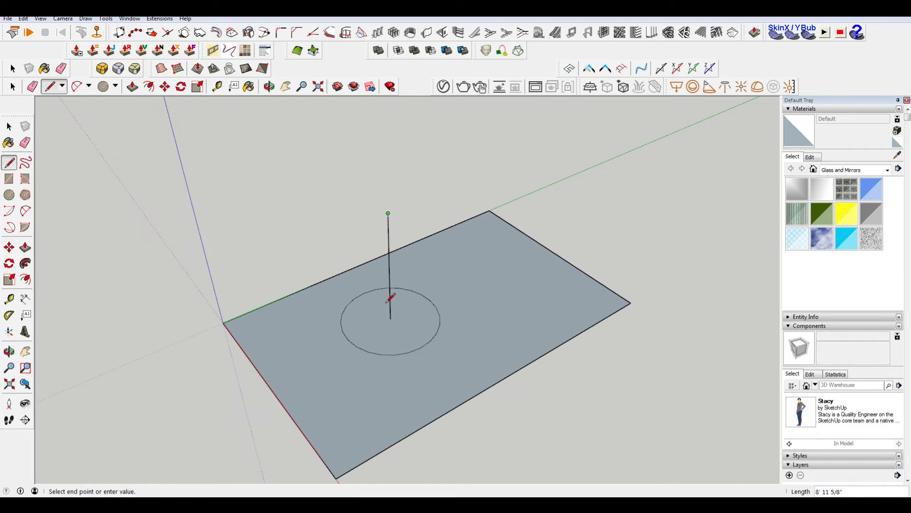
key("Escape")
left_click(423, 238)
key("space")
left_click(388, 224)
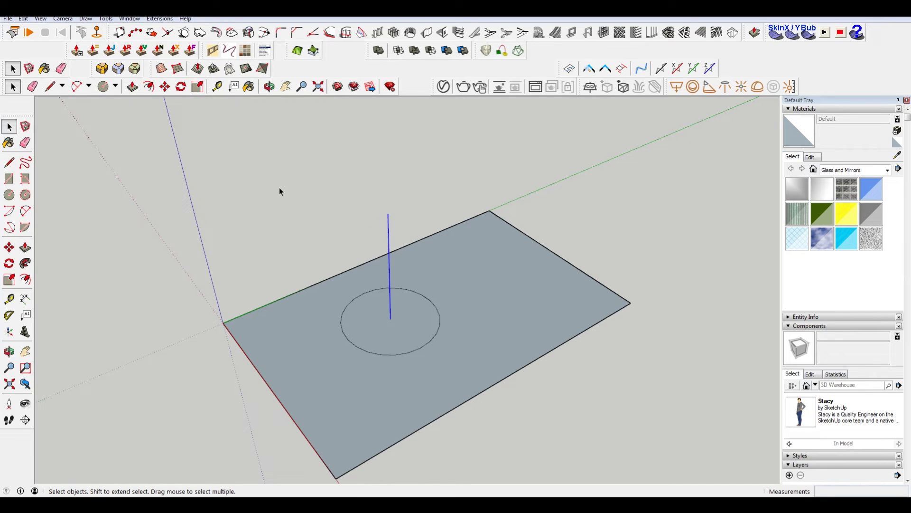
mouse_move(575, 309)
middle_mouse_down()
mouse_move(386, 285)
mouse_move(525, 255)
mouse_move(525, 210)
mouse_move(489, 230)
middle_mouse_up()
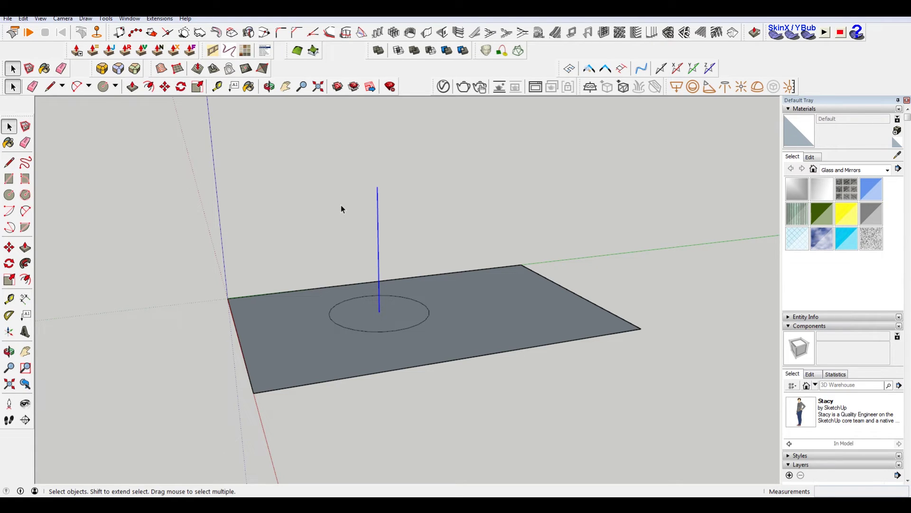
Delete the vertical line and then the circle, leaving the rectangle face empty.
left_click(432, 196)
mouse_move(433, 197)
middle_mouse_down()
mouse_move(473, 250)
mouse_move(625, 276)
mouse_move(134, 187)
mouse_move(460, 209)
mouse_move(315, 248)
mouse_move(357, 277)
middle_mouse_up()
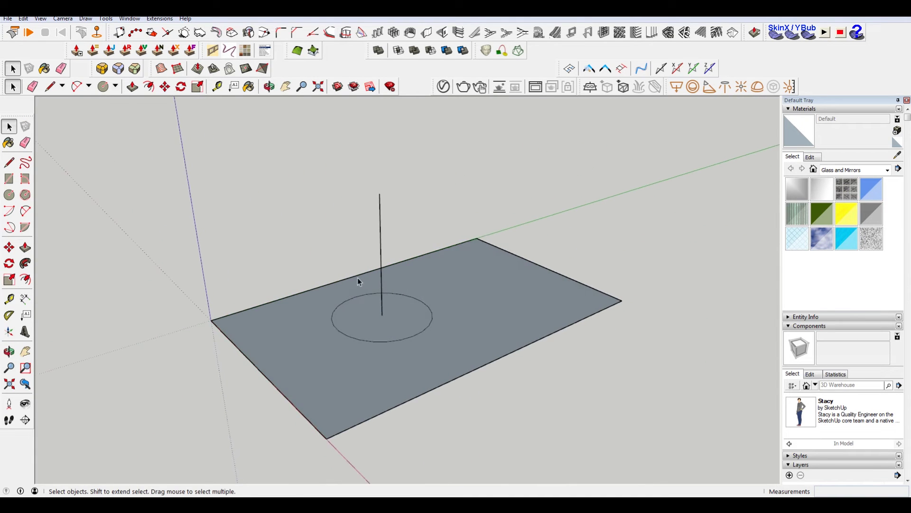
scroll(358, 281, "down", 2)
left_click(373, 258)
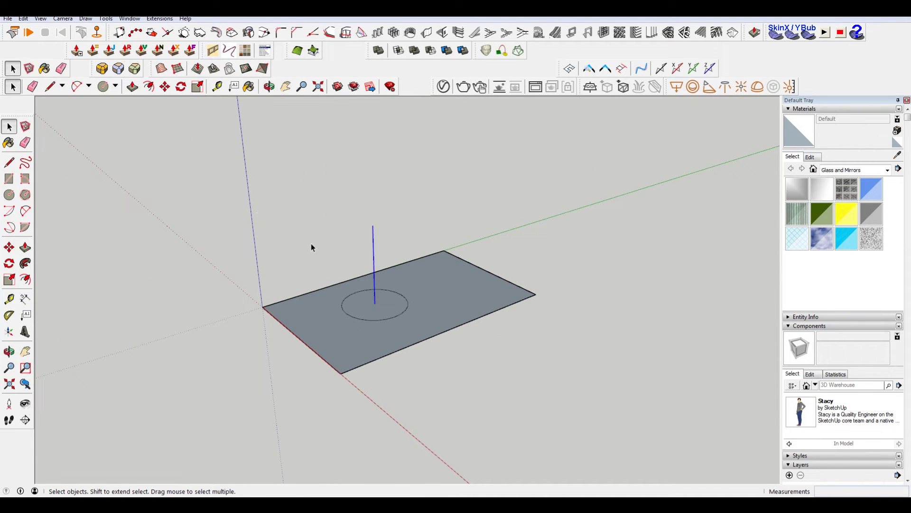
key("Delete")
left_click(402, 300)
key("Delete")
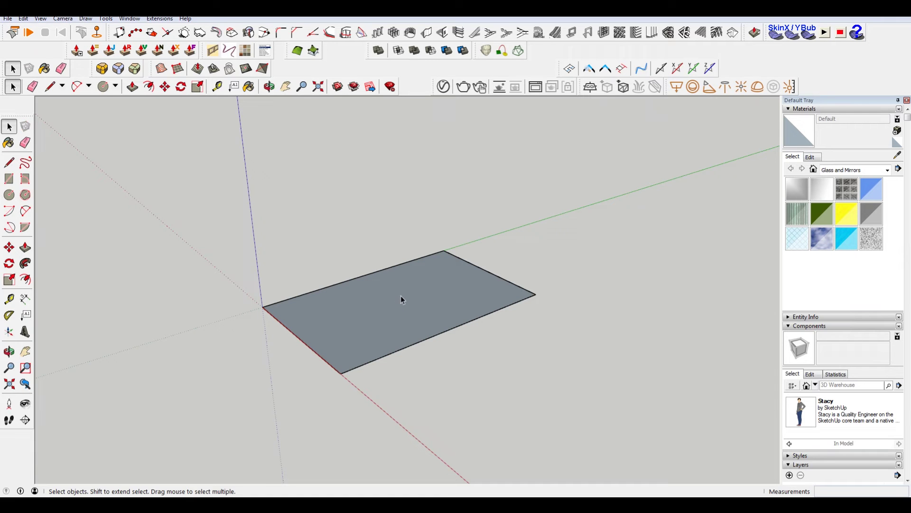
key("c")
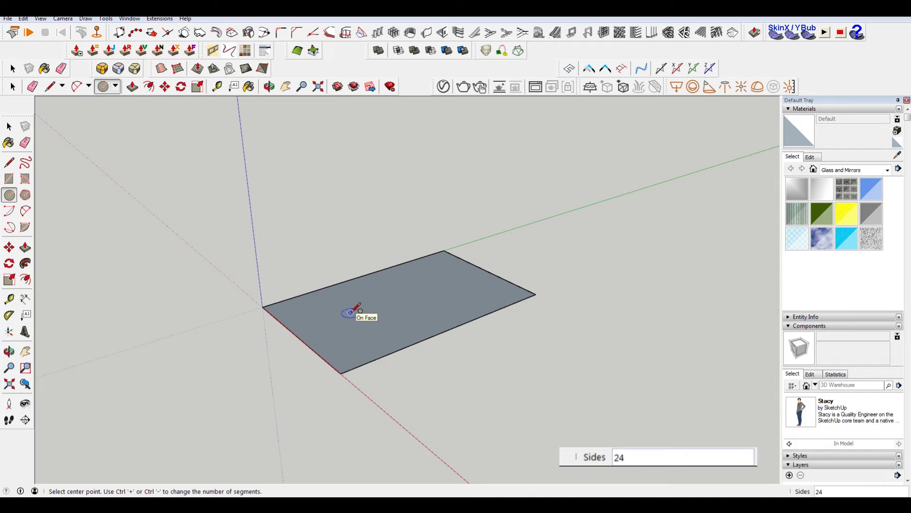
Draw a 6-sided polygon on the rectangle's face and select it.
type("6")
left_click(351, 312)
left_click(386, 301)
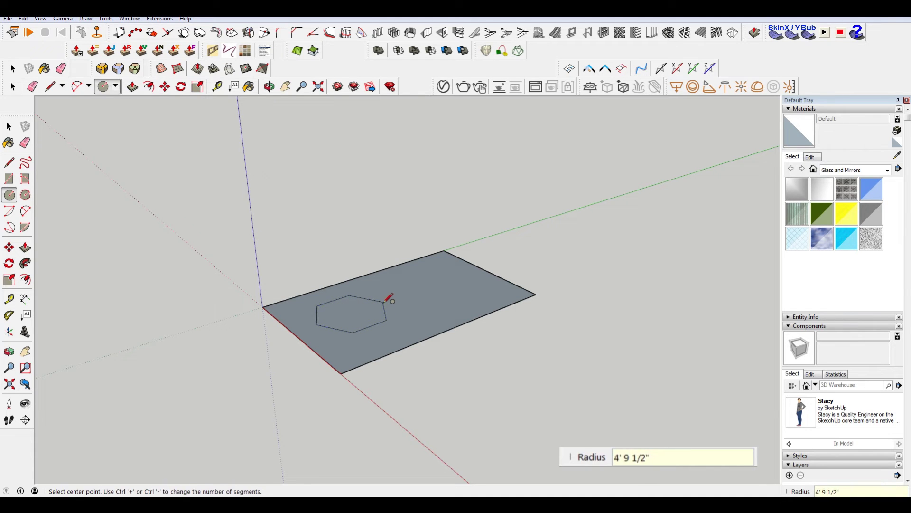
key("space")
scroll(351, 309, "up", 3)
left_click(351, 309)
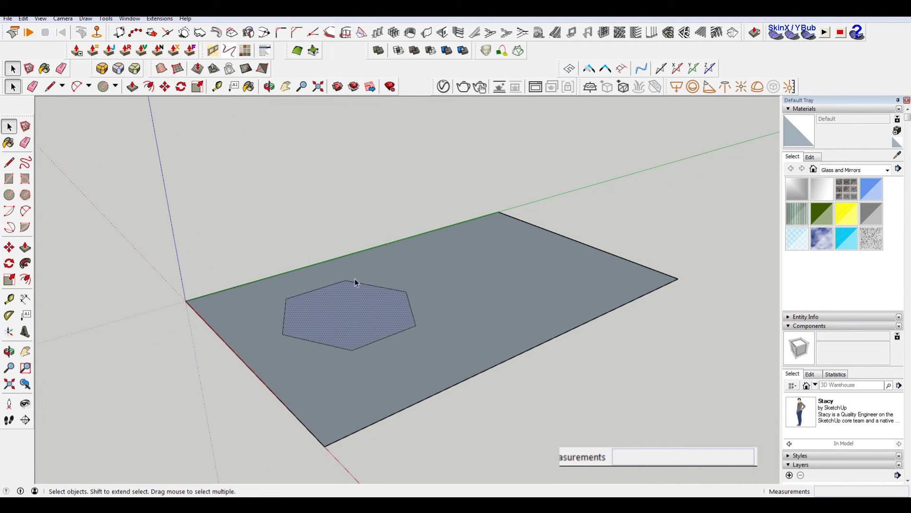
Extrude the hexagon into a tall prism, orbit around it, then undo to flat.
key("p")
left_click(358, 312)
left_click(353, 156)
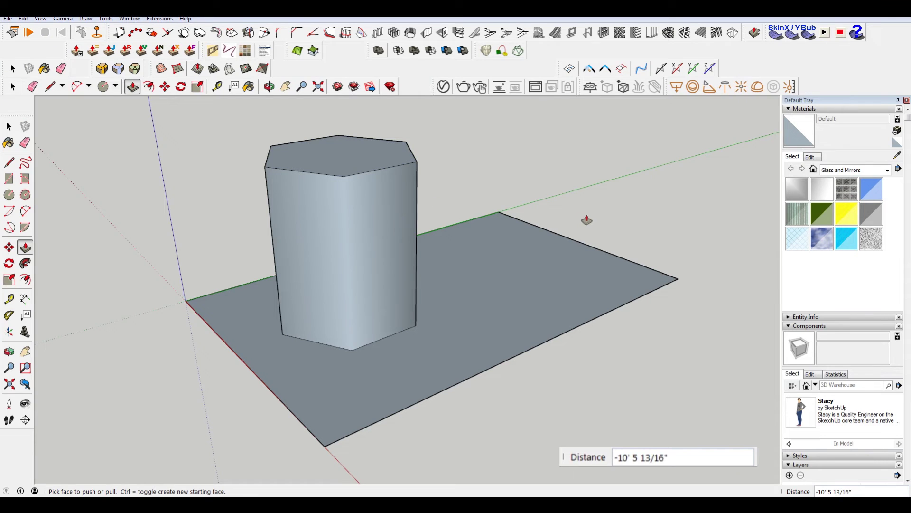
mouse_move(444, 233)
middle_mouse_down()
mouse_move(260, 264)
mouse_move(525, 313)
mouse_move(332, 177)
middle_mouse_up()
scroll(396, 259, "down", 3)
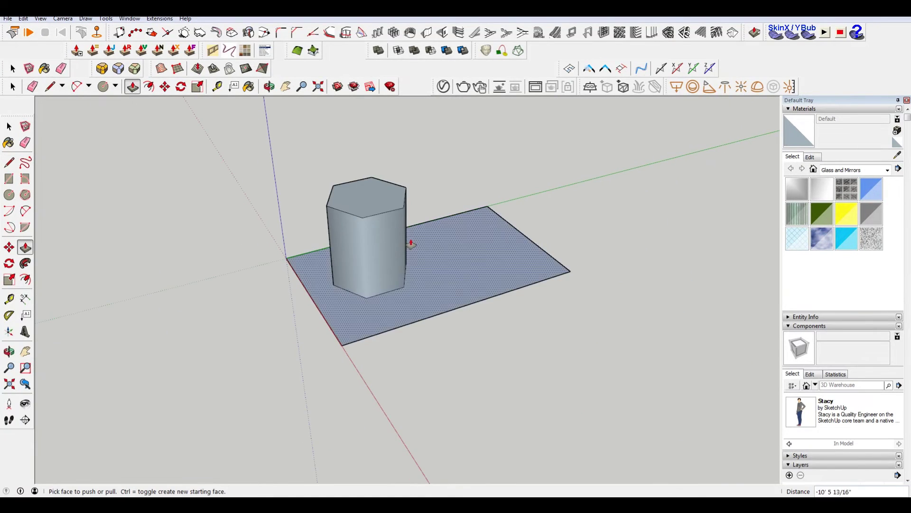
key("ctrl+z")
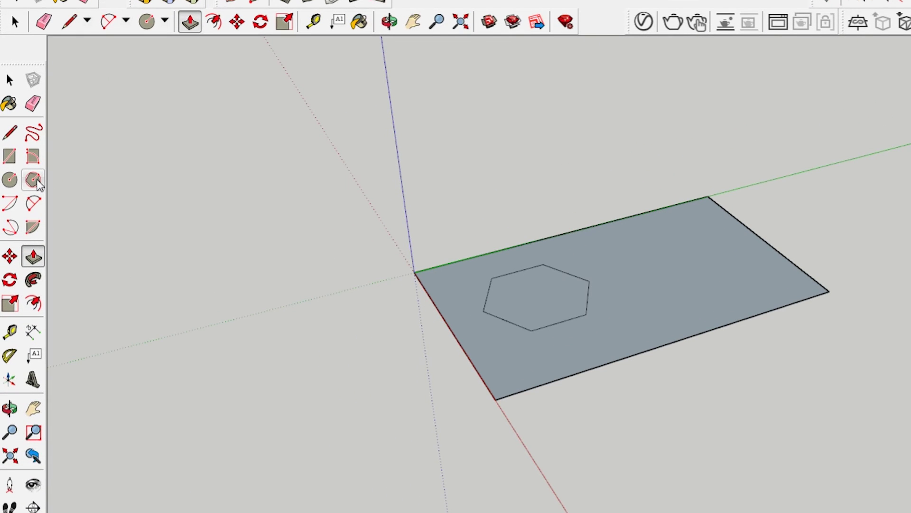
Draw a second hexagon to the right of the first.
left_click(37, 182)
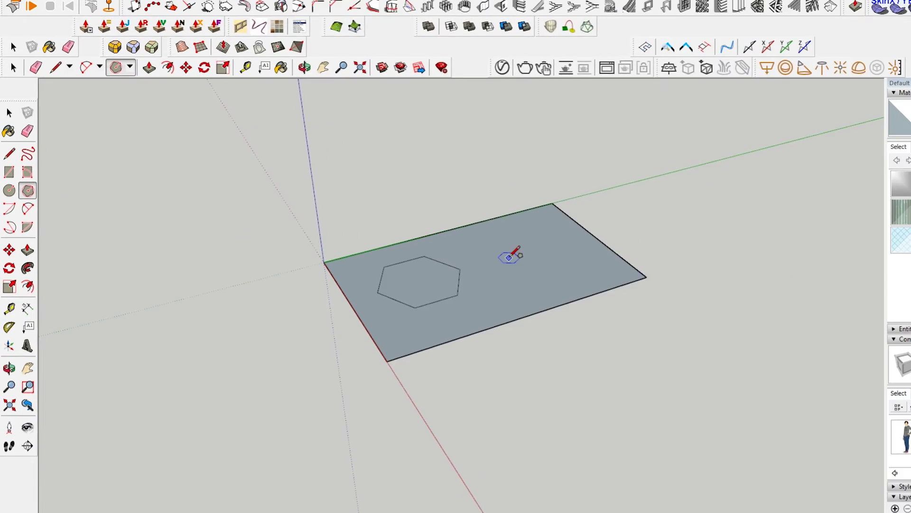
left_click(463, 248)
left_click(498, 235)
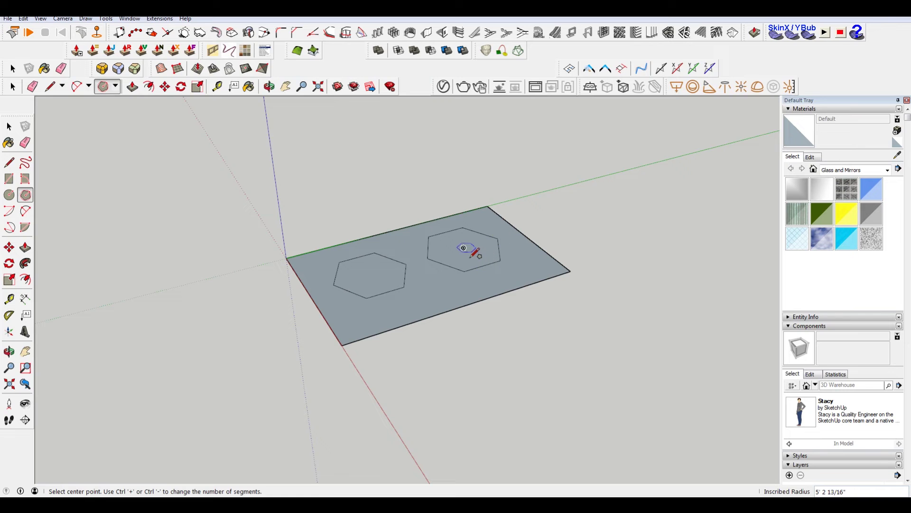
Extrude both hexagons to the same prism height, then undo back to flat hexagons.
key("p")
left_click_drag(474, 250, 452, 186)
left_click(452, 186)
double_click(342, 295)
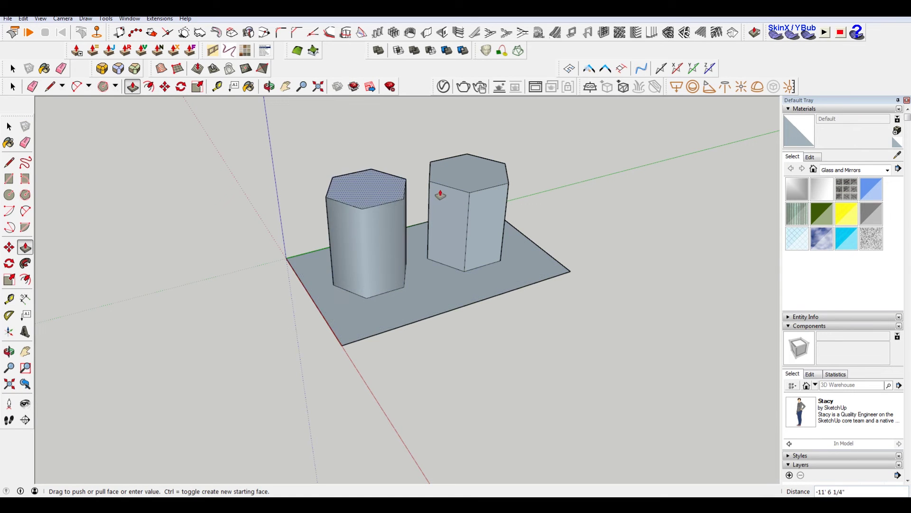
mouse_move(429, 187)
middle_mouse_down()
mouse_move(467, 162)
mouse_move(488, 203)
mouse_move(484, 187)
mouse_move(416, 204)
middle_mouse_up()
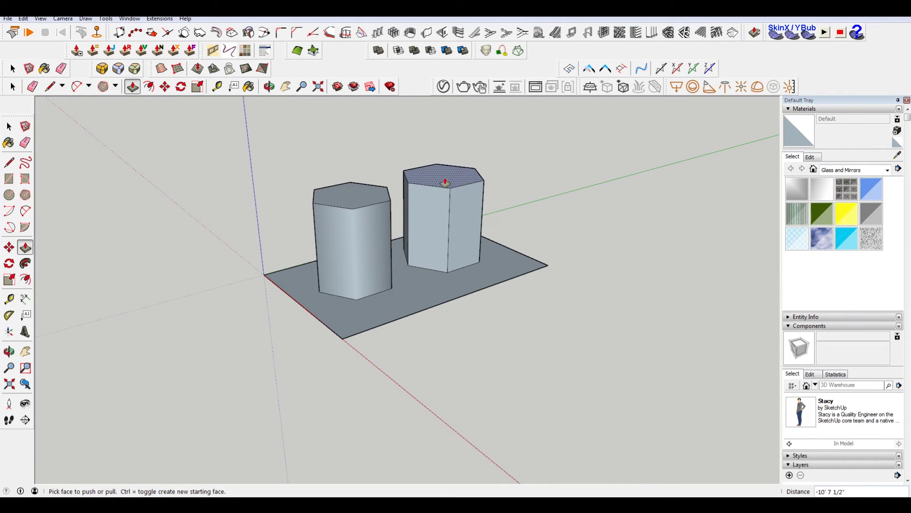
key("space")
key("ctrl+z")
key("ctrl+z")
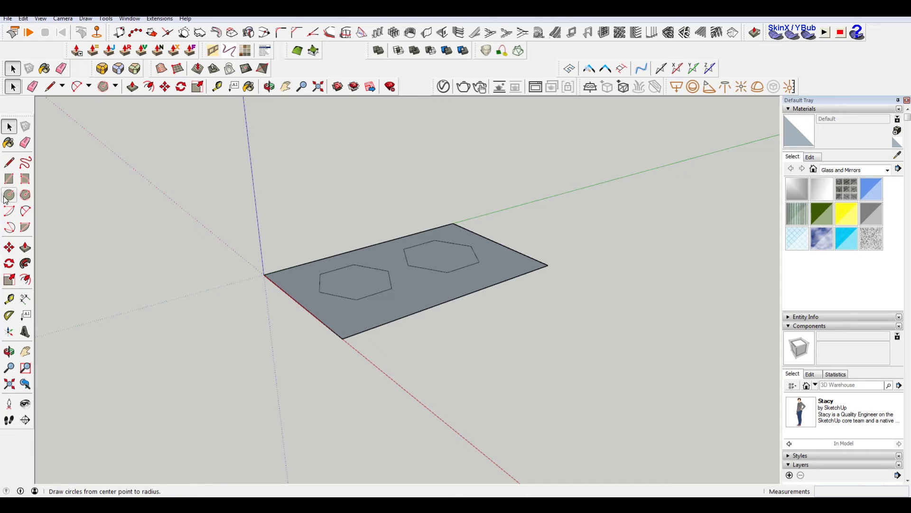
Draw a vertical test line from the right hexagon's centre, then delete it.
middle_click_drag(488, 213, 495, 229)
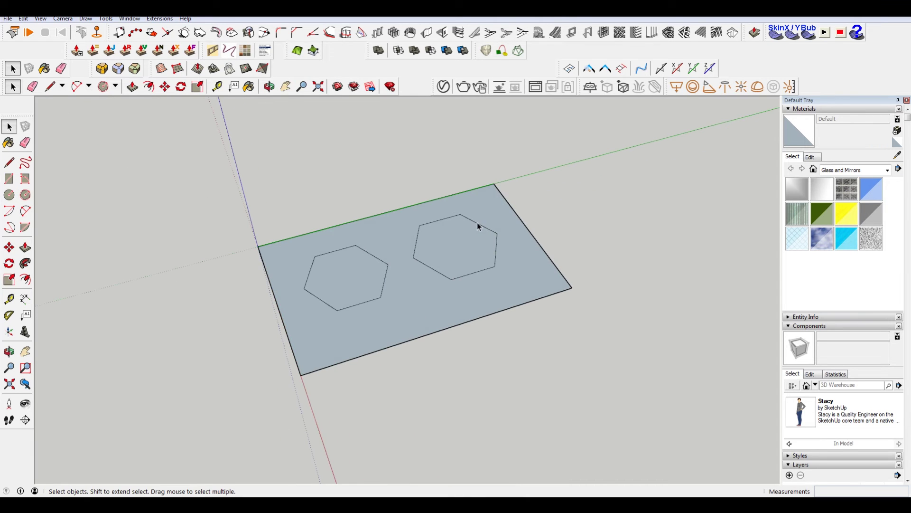
key("l")
left_click(456, 245)
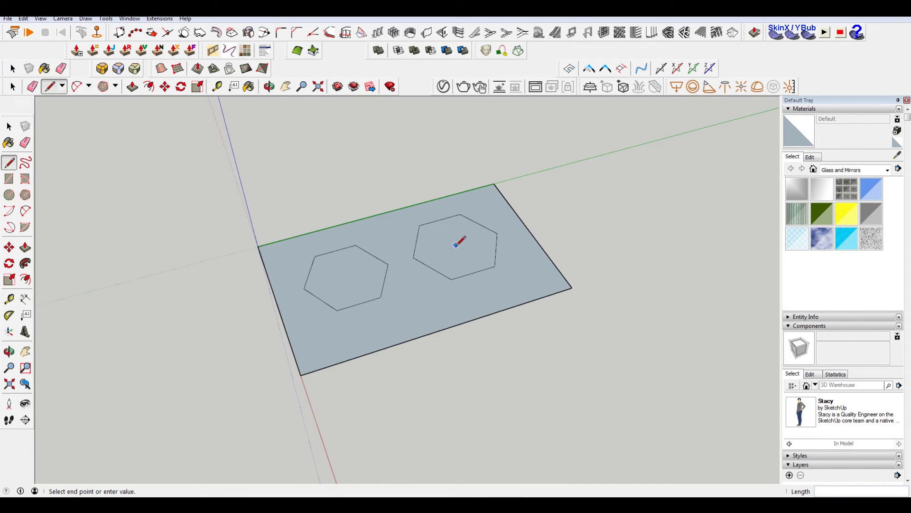
left_click(466, 135)
mouse_move(466, 138)
middle_mouse_down()
mouse_move(631, 121)
mouse_move(503, 160)
middle_mouse_up()
key("space")
left_click(474, 190)
key("Delete")
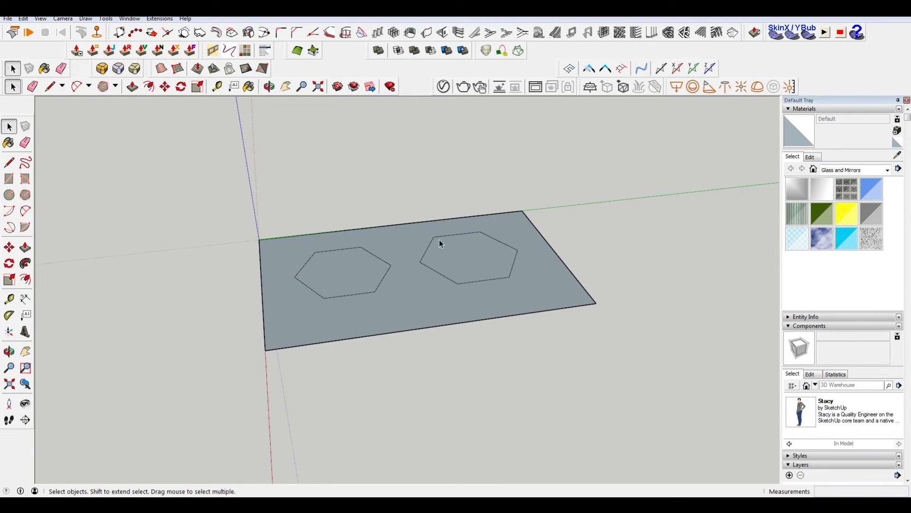
Box-select and delete the right hexagon, then delete the left hexagon.
left_click_drag(415, 225, 518, 291)
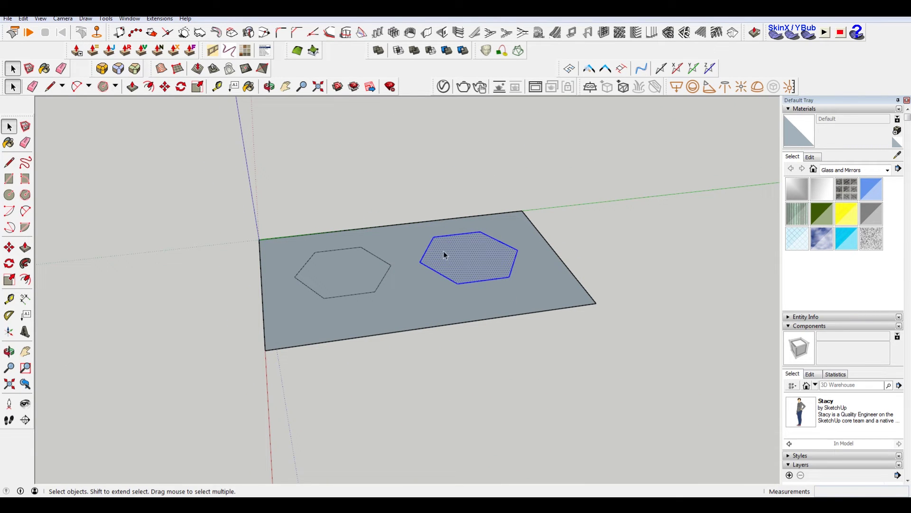
key("Delete")
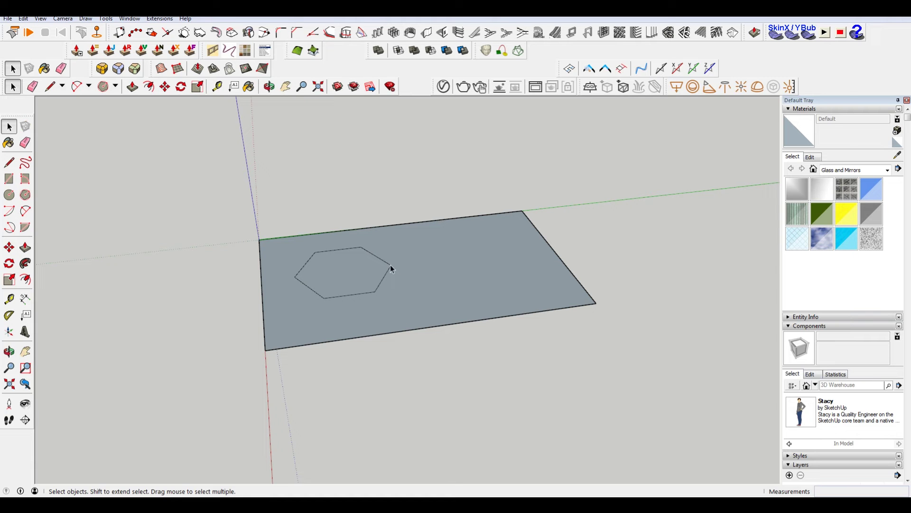
left_click(390, 265)
key("Delete")
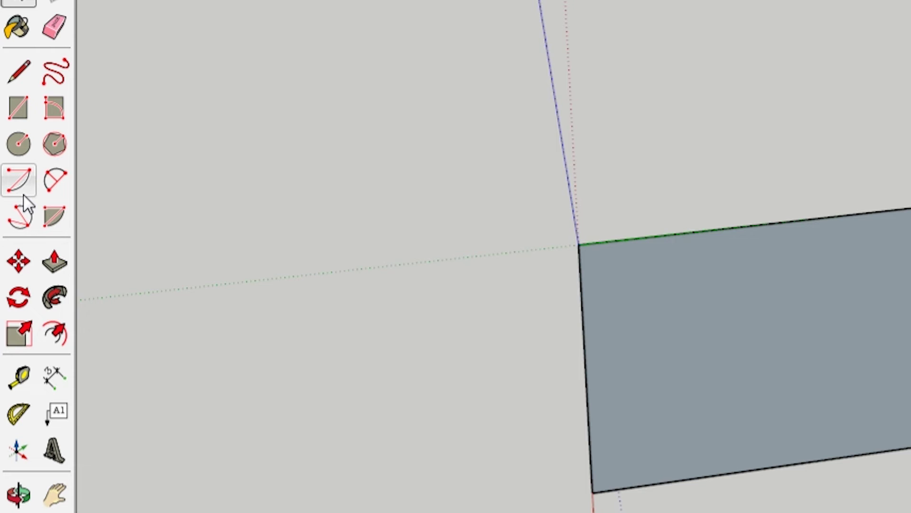
Draw a 3-point arc from edge to edge across the rectangle's origin corner.
left_click(23, 213)
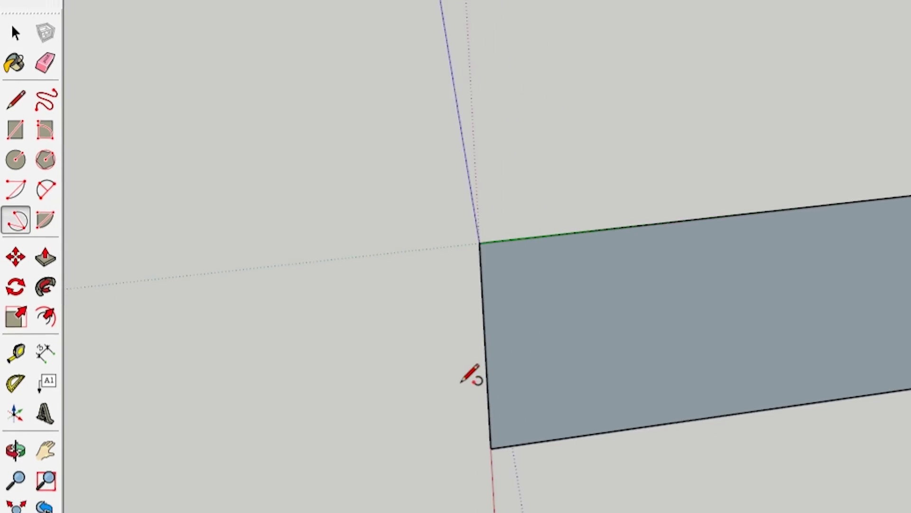
left_click(354, 333)
left_click(285, 261)
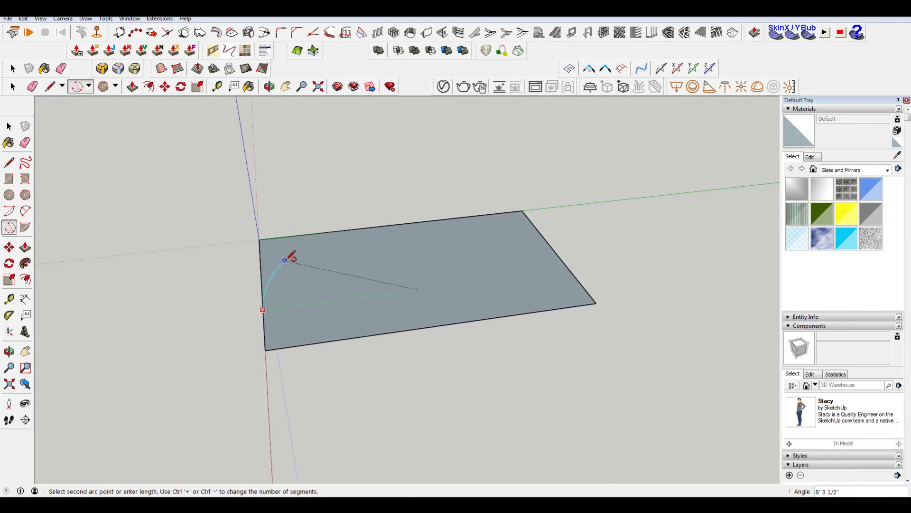
left_click(359, 229)
mouse_move(351, 260)
middle_mouse_down()
mouse_move(567, 260)
mouse_move(349, 317)
mouse_move(199, 299)
mouse_move(375, 305)
middle_mouse_up()
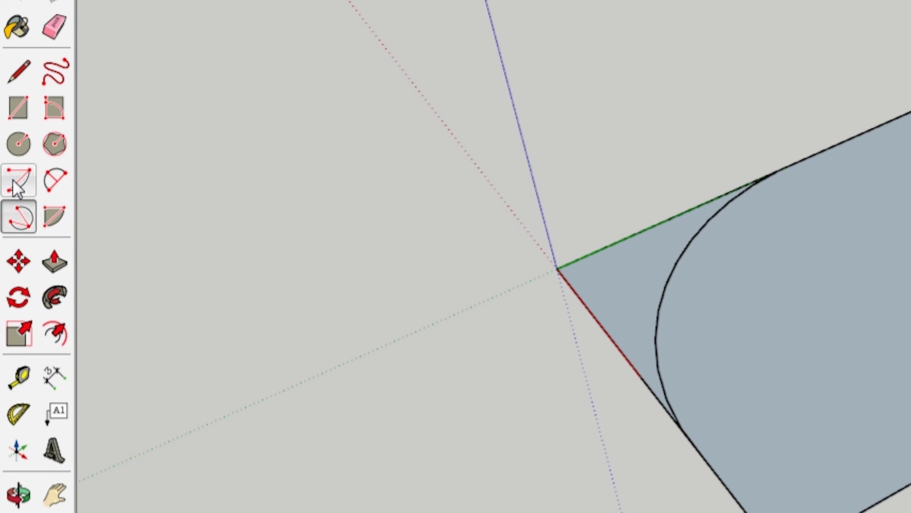
left_click(12, 179)
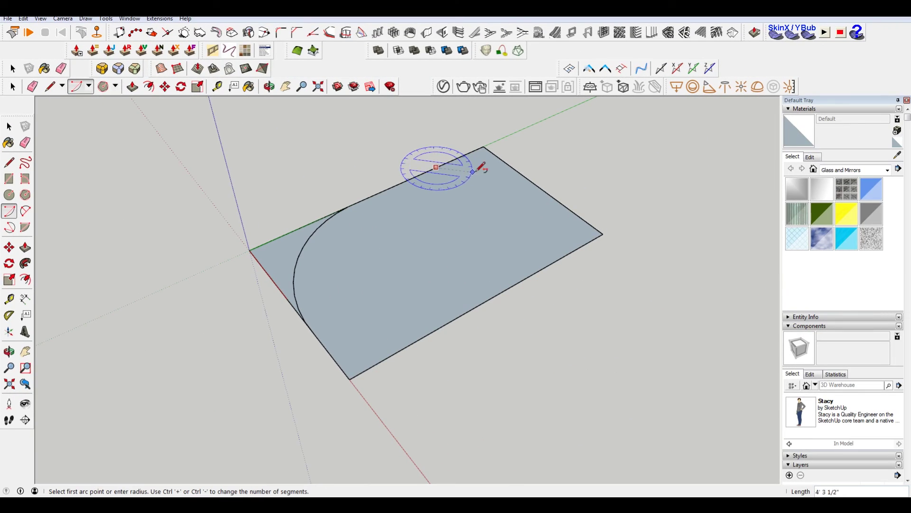
left_click(544, 268)
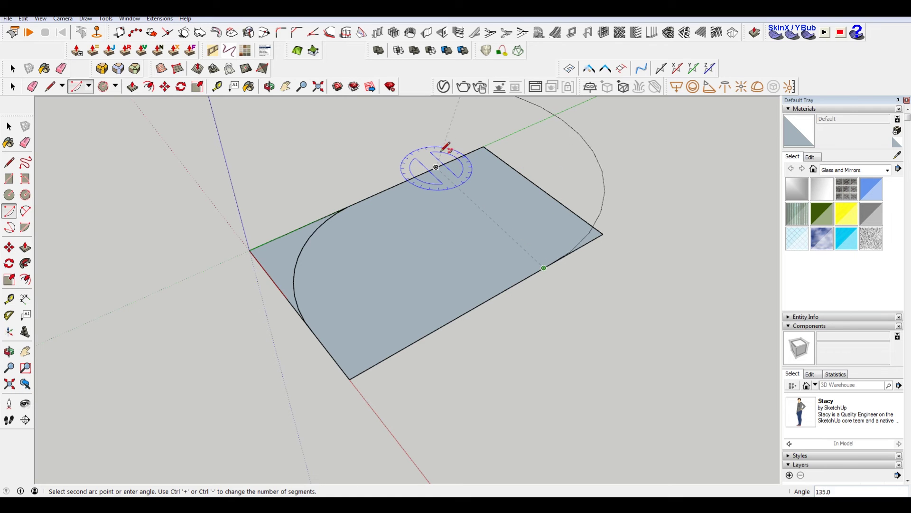
scroll(436, 167, "down", 2)
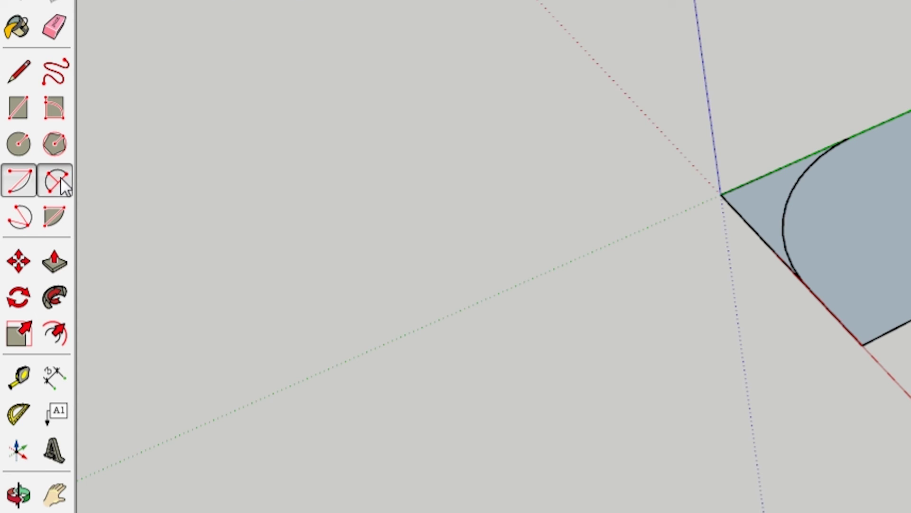
left_click(59, 183)
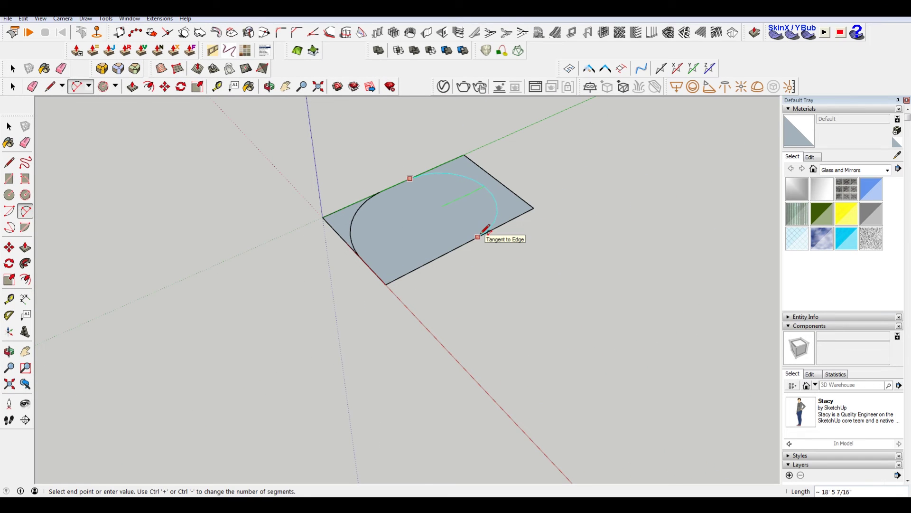
left_click(478, 236)
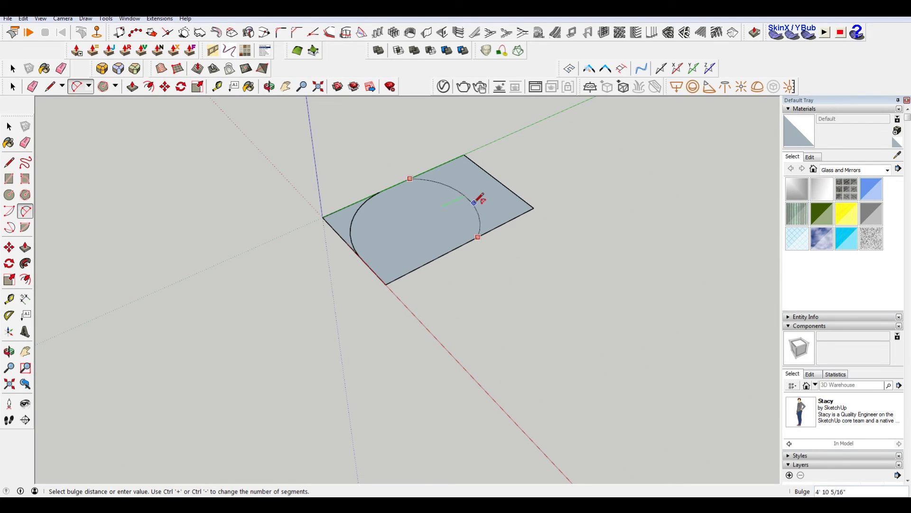
key("space")
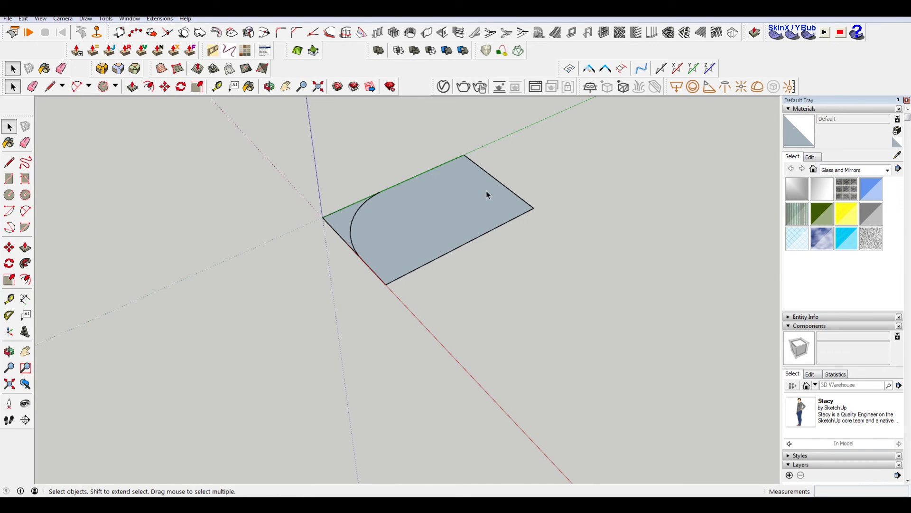
middle_click_drag(487, 195, 440, 223)
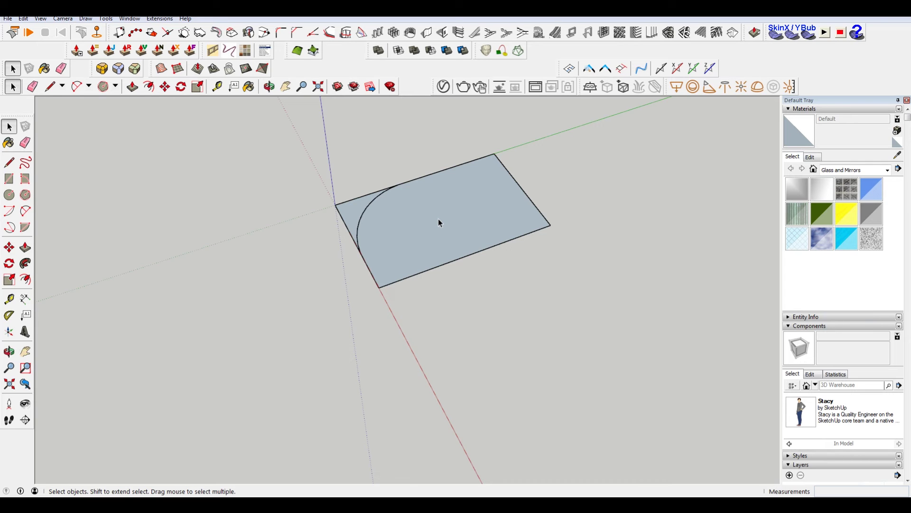
mouse_move(438, 219)
middle_mouse_down()
mouse_move(427, 187)
mouse_move(357, 233)
middle_mouse_up()
scroll(407, 197, "up", 3)
scroll(432, 203, "up", 2)
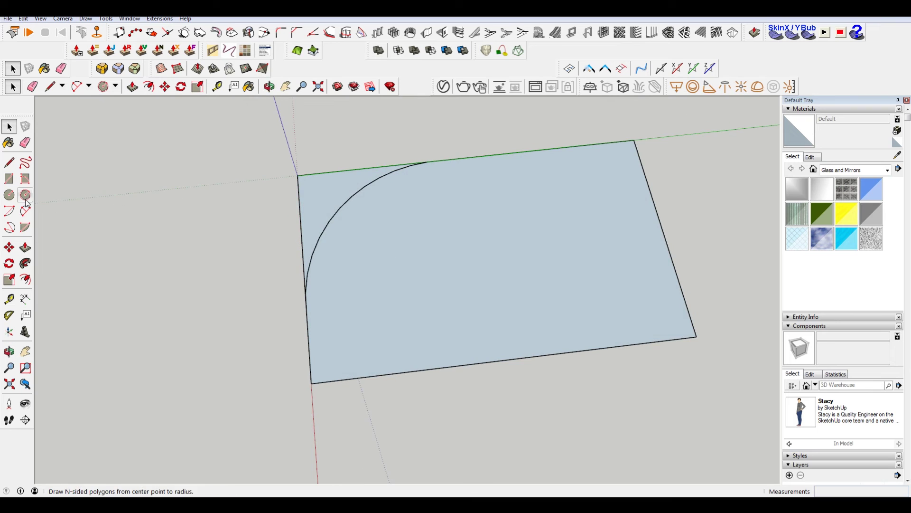
middle_click_drag(487, 229, 371, 218, "shift")
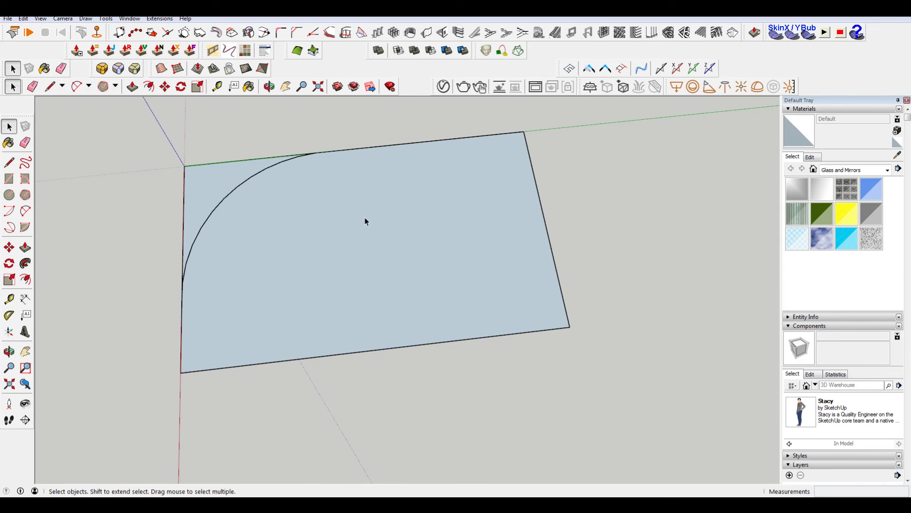
left_click(104, 86)
Box-select and delete the whole arc-cornered rectangle.
scroll(291, 256, "down", 5)
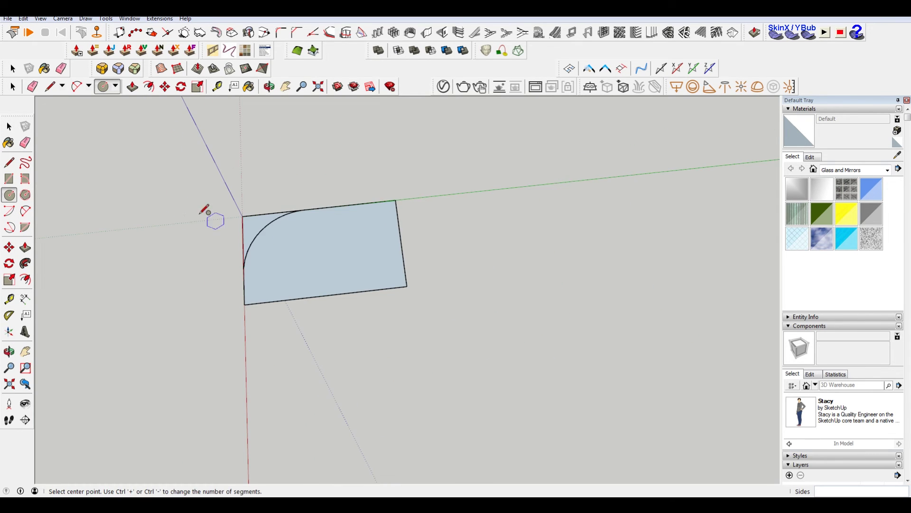
key("space")
left_click_drag(149, 159, 531, 411)
key("Delete")
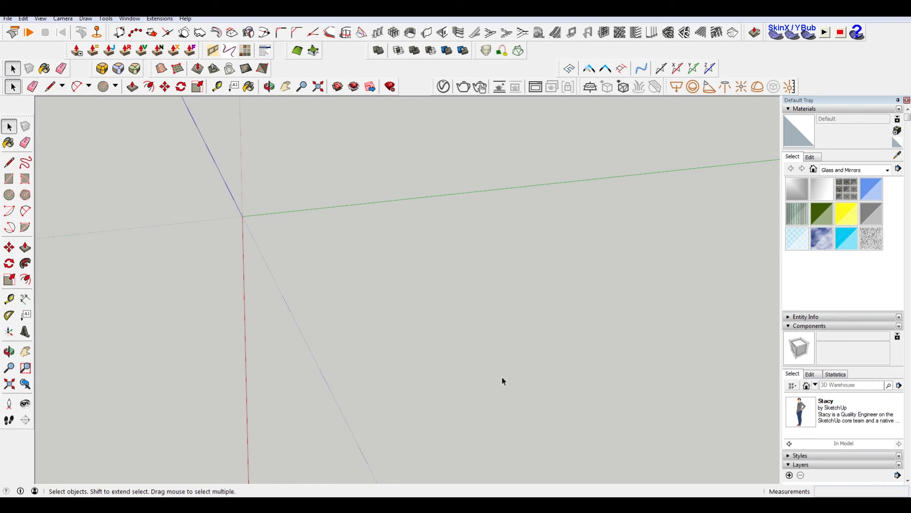
Draw an upright line with a 2-point arc curving right from its top end.
key("l")
left_click(457, 348)
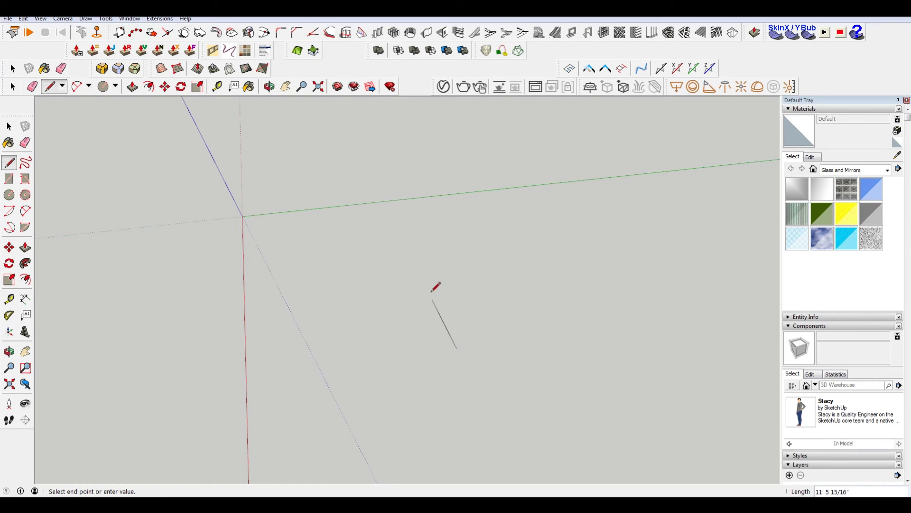
key("a")
left_click(440, 243)
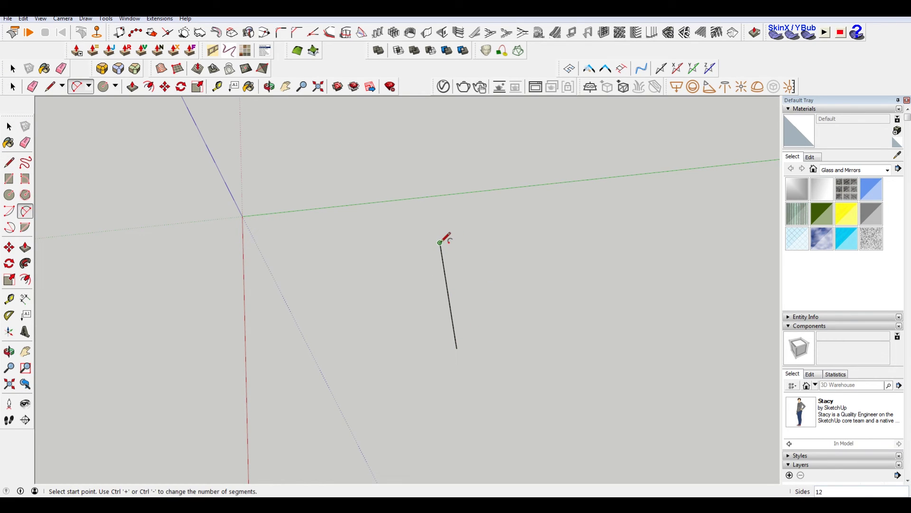
left_click(505, 234)
left_click(533, 254)
key("space")
left_click(449, 299)
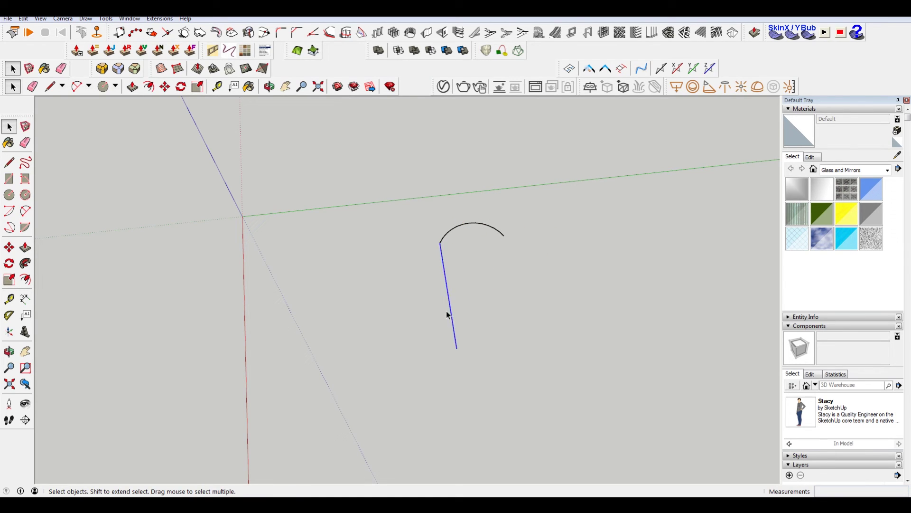
Replace the upright line with a slanted line running down-left from the arc's left end.
key("Delete")
key("l")
left_click(440, 242)
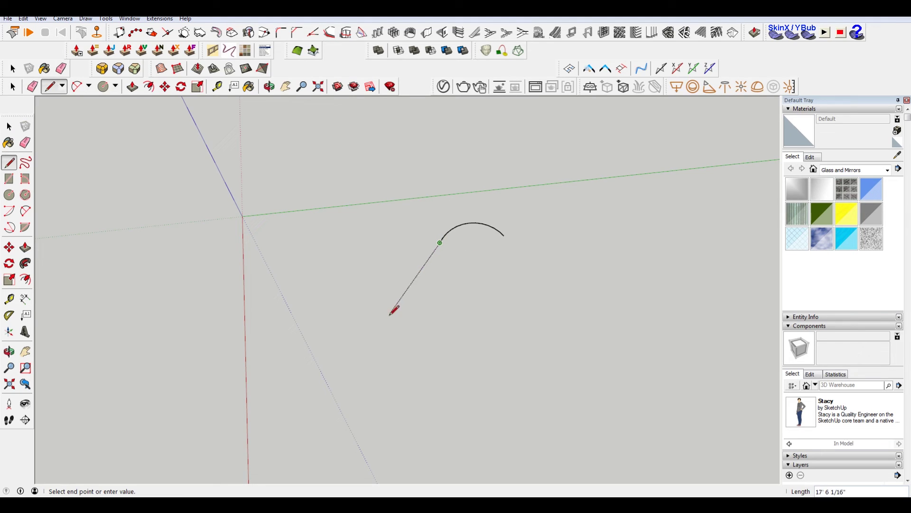
left_click(378, 352)
key("space")
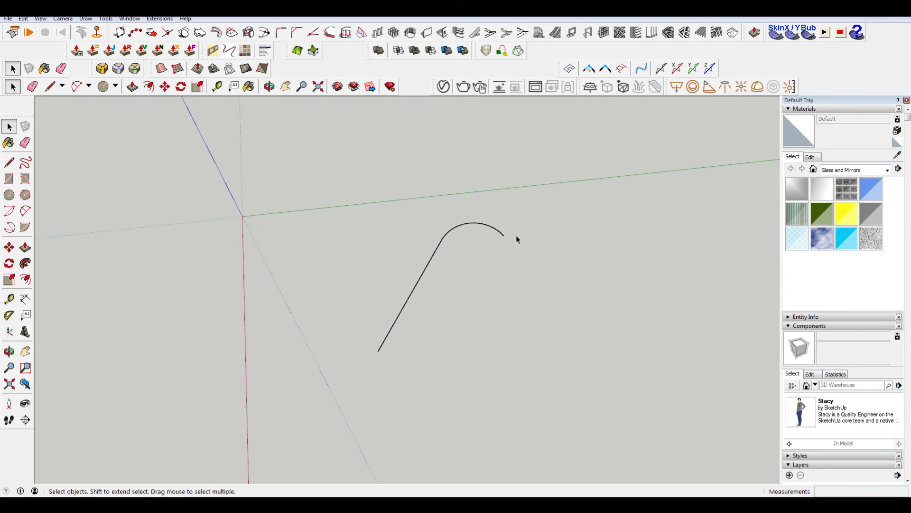
Add a second 2-Point Arc from the first arc's right end, bulging downward.
key("a")
left_click(504, 236)
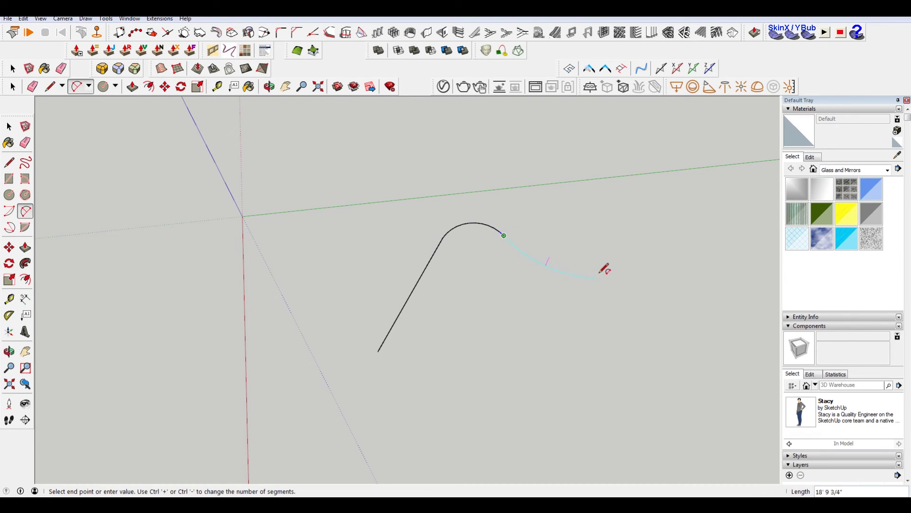
left_click(563, 271)
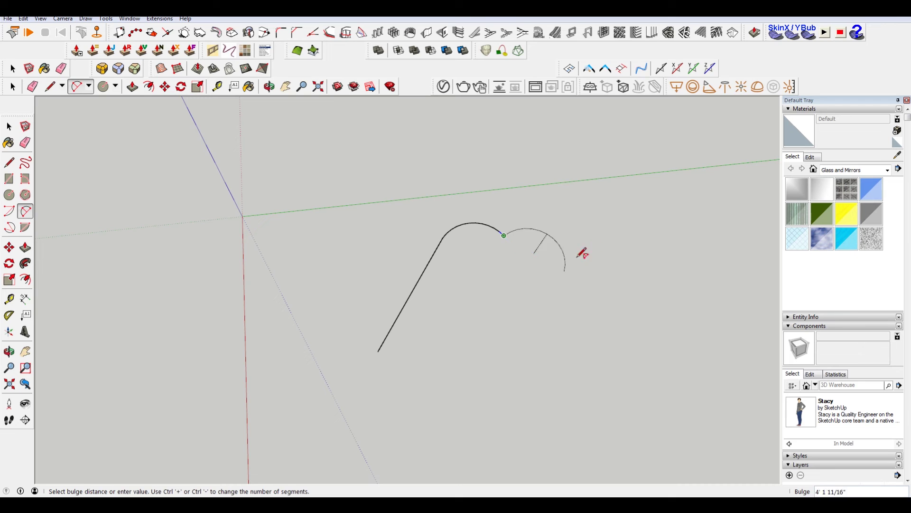
left_click(541, 265)
key("space")
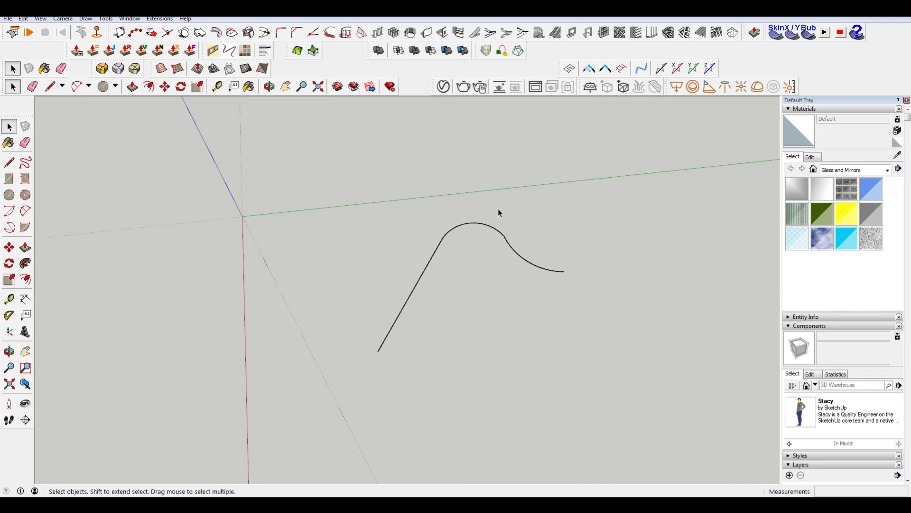
Orbit and zoom in on the kinked joint between the two arcs.
key("o")
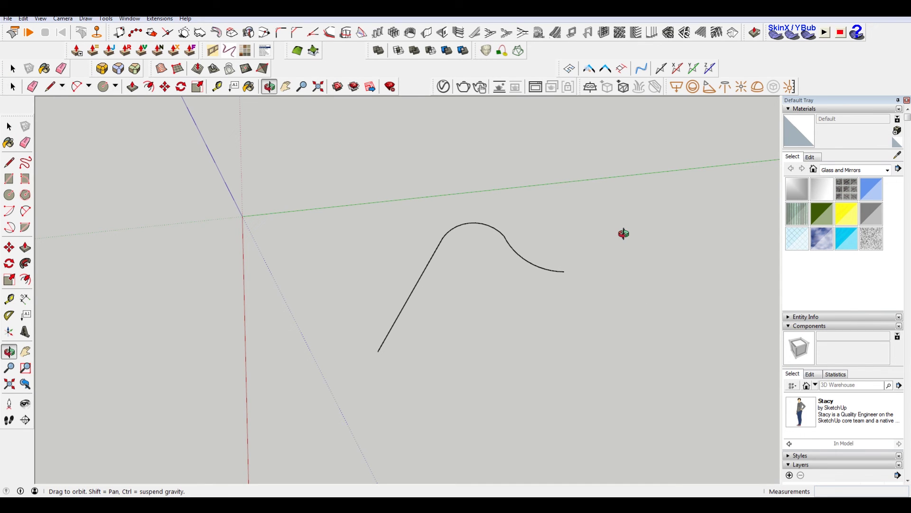
left_click_drag(623, 233, 399, 266)
key("space")
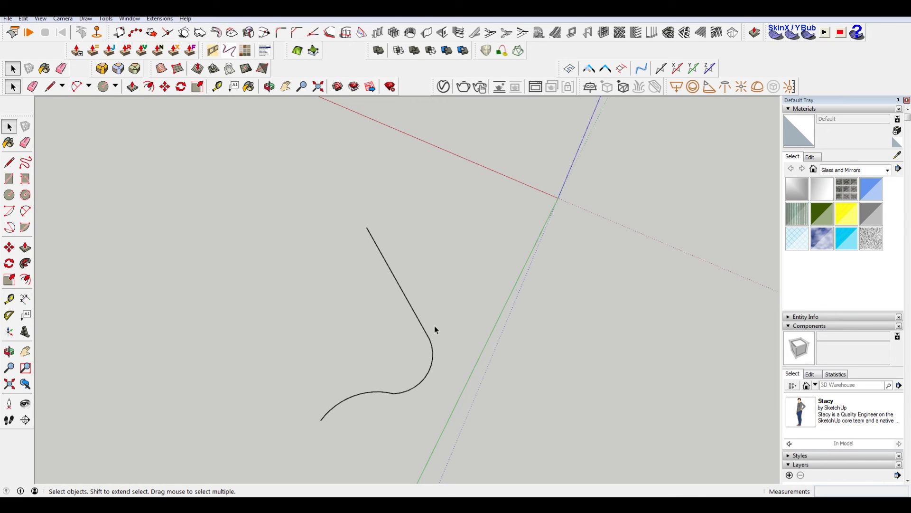
scroll(386, 363, "up", 2)
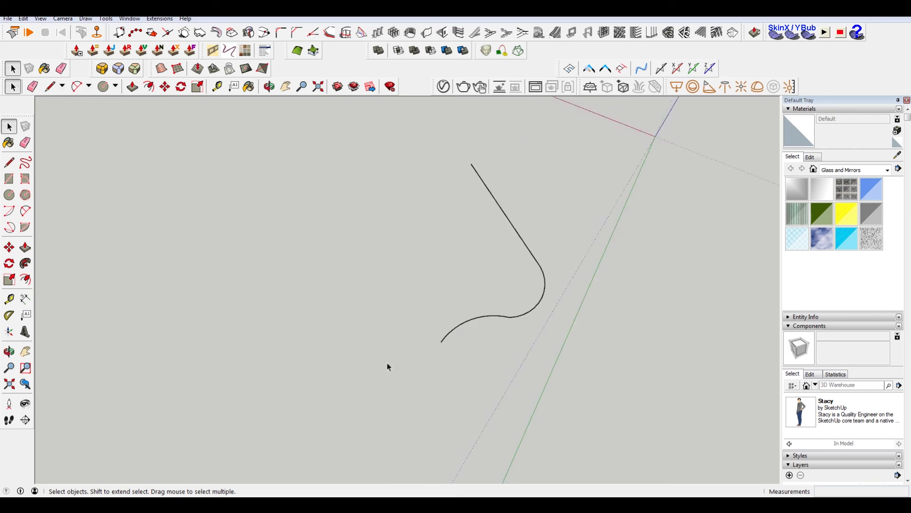
scroll(532, 304, "up", 2)
scroll(479, 354, "up", 2)
scroll(480, 357, "up", 1)
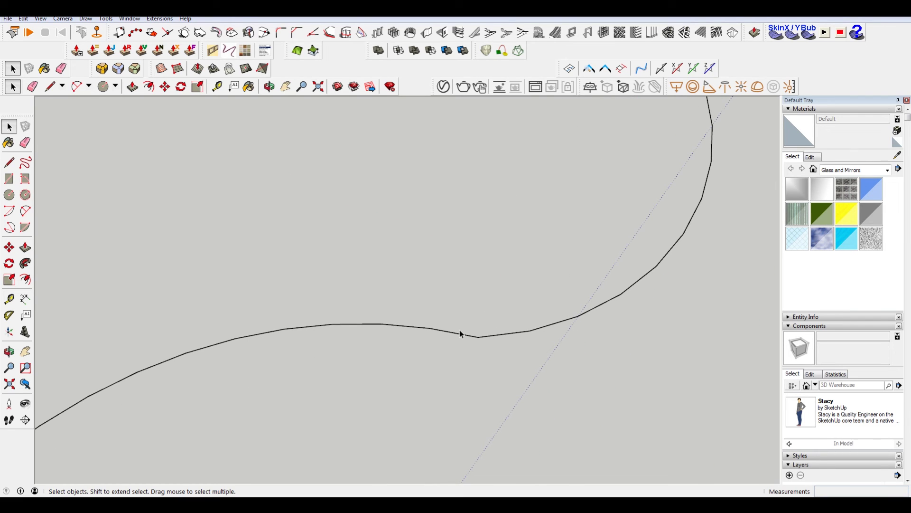
scroll(458, 332, "down", 1)
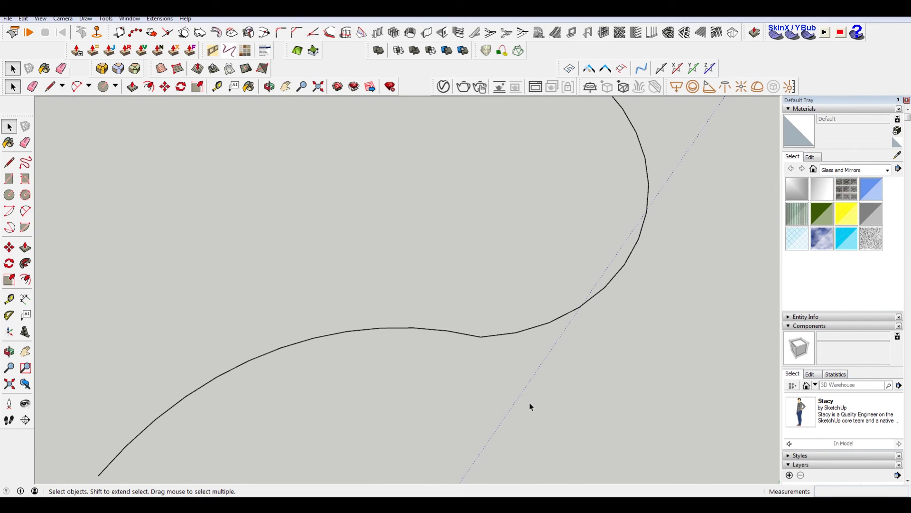
scroll(497, 394, "down", 3)
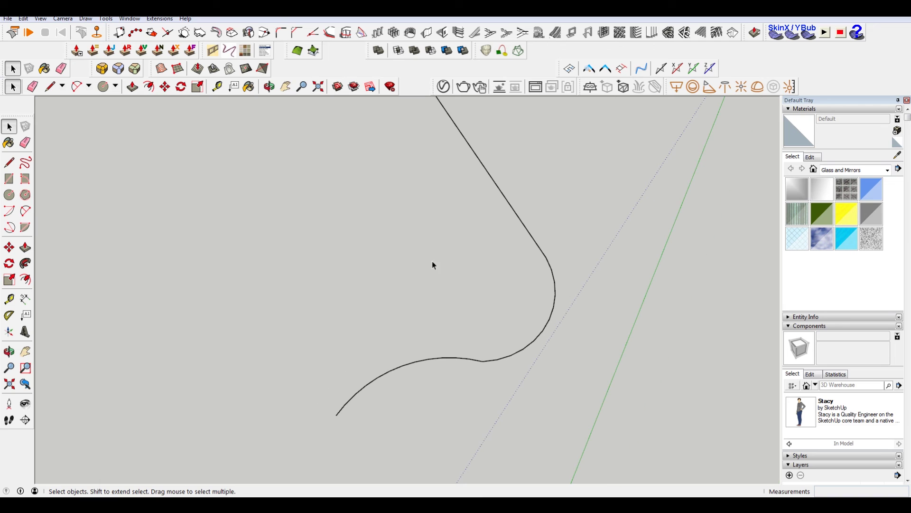
scroll(484, 376, "up", 3)
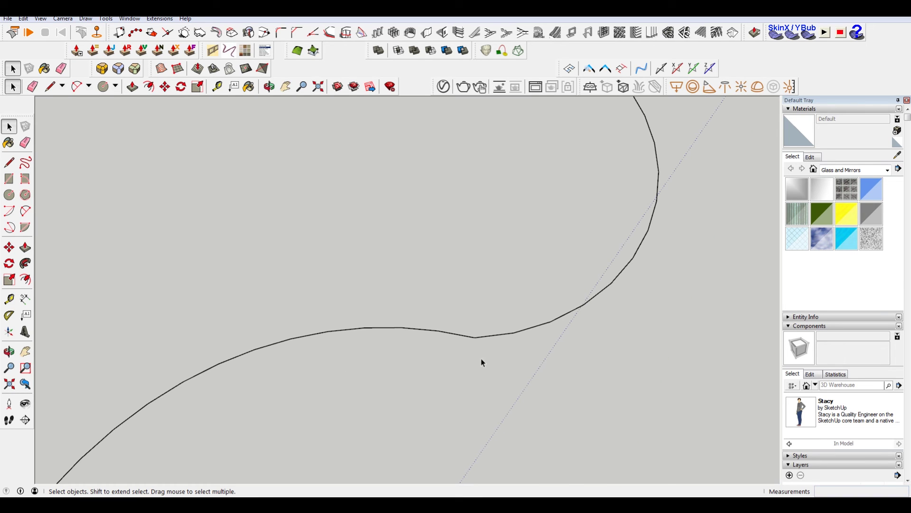
scroll(380, 332, "down", 1)
scroll(352, 336, "down", 1)
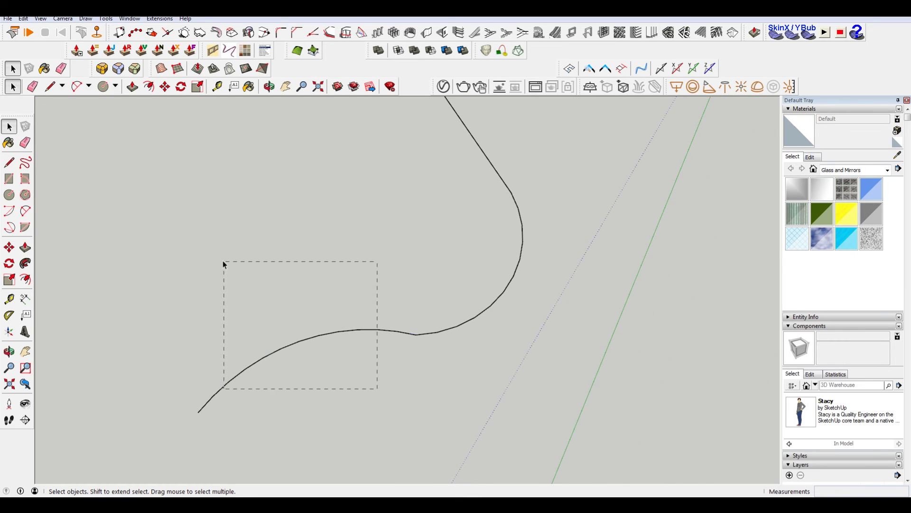
Select the second arc of the curve for adjustment.
left_click_drag(224, 260, 223, 260)
scroll(420, 356, "up", 1)
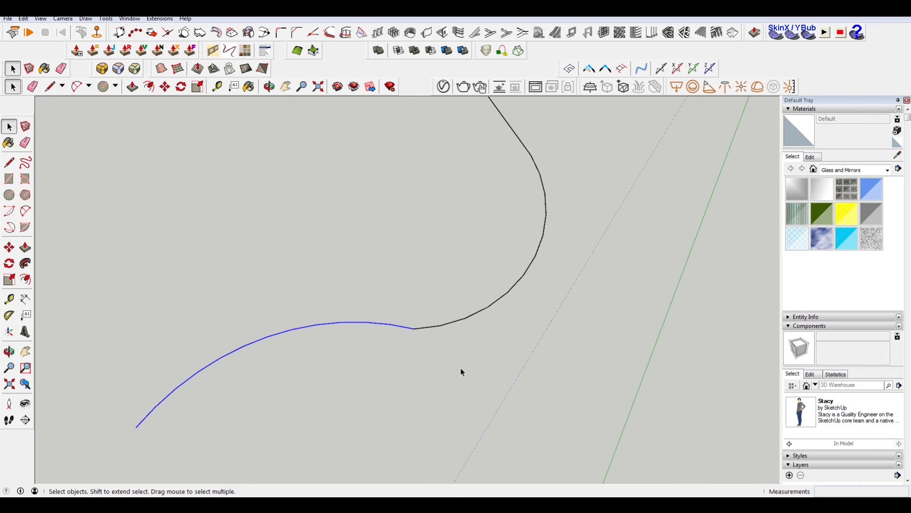
scroll(451, 275, "down", 2)
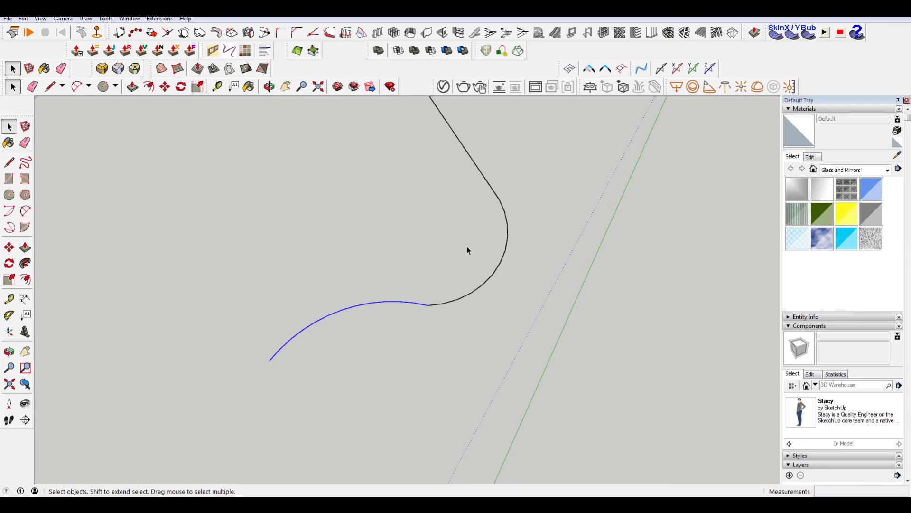
Rotate the second arc about the arcs' joint so the curve becomes a smooth S.
key("q")
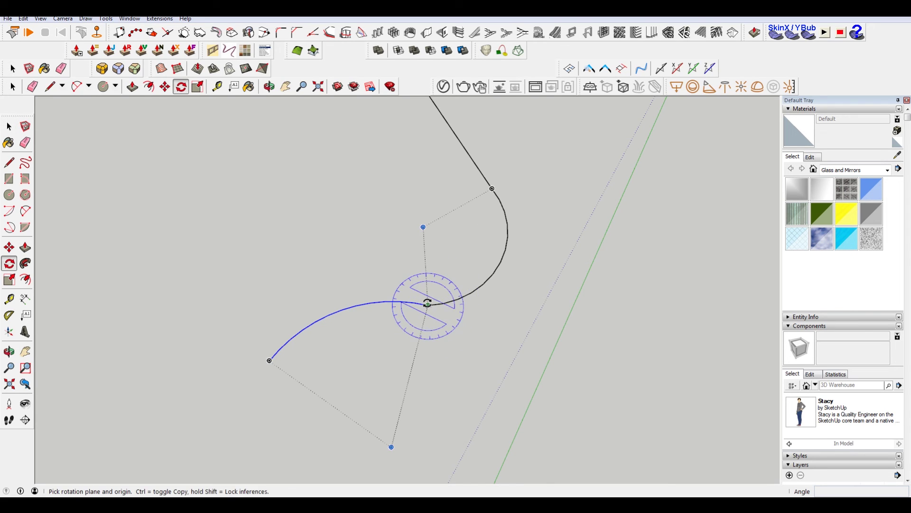
left_click(428, 303)
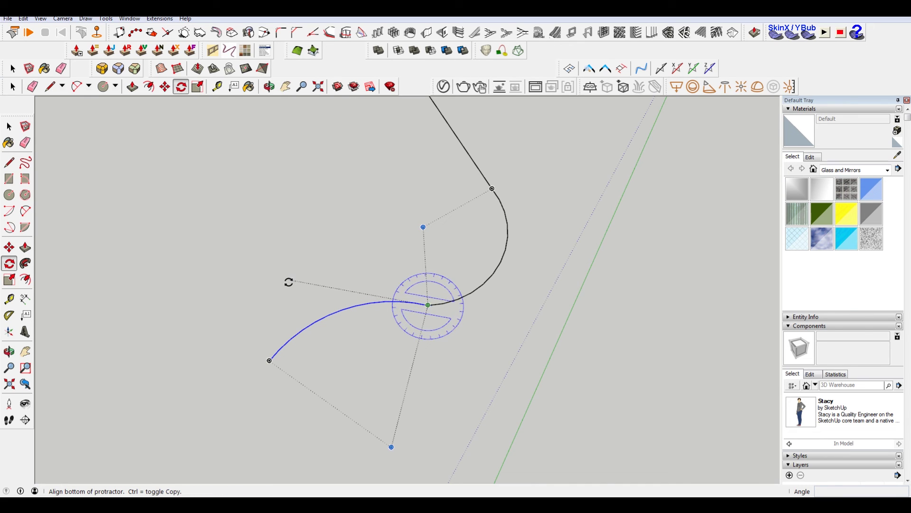
left_click(289, 281)
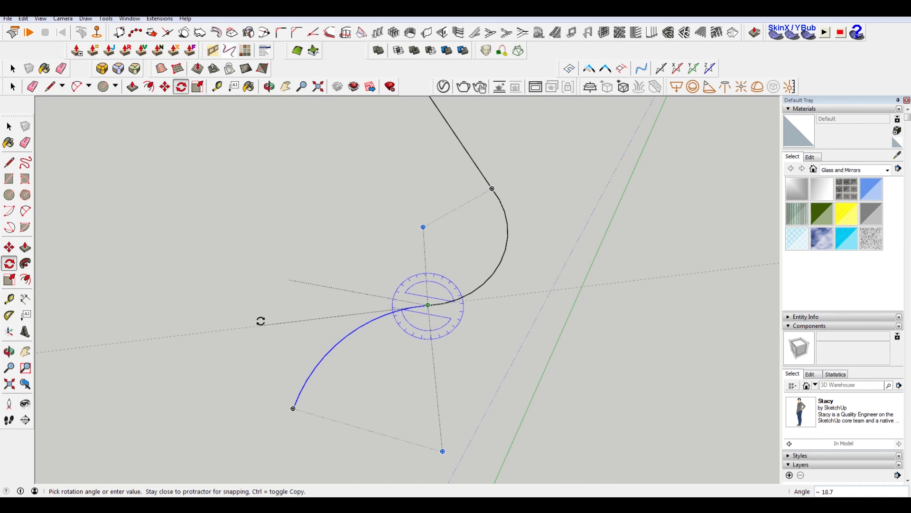
left_click(260, 321)
left_click(14, 86)
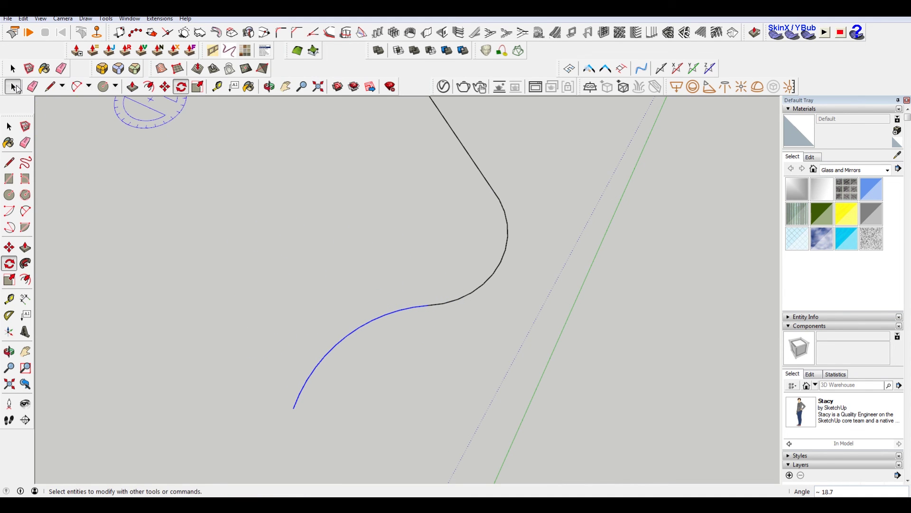
left_click(350, 294)
Reselect the S-curve's arcs and copy them for a duplicate.
middle_click_drag(528, 343, 118, 339)
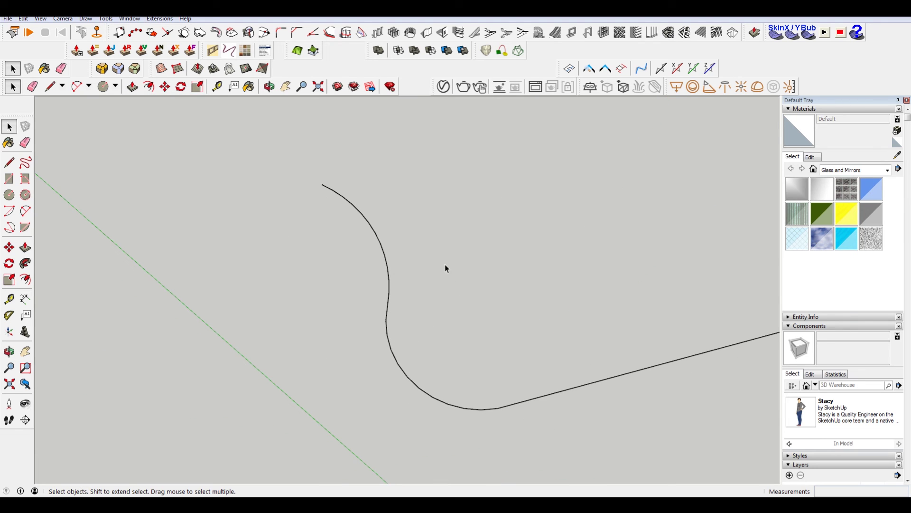
left_click_drag(525, 306, 255, 183)
key("m")
key("space")
left_click_drag(452, 339, 293, 214)
key("ctrl+z")
key("ctrl+z")
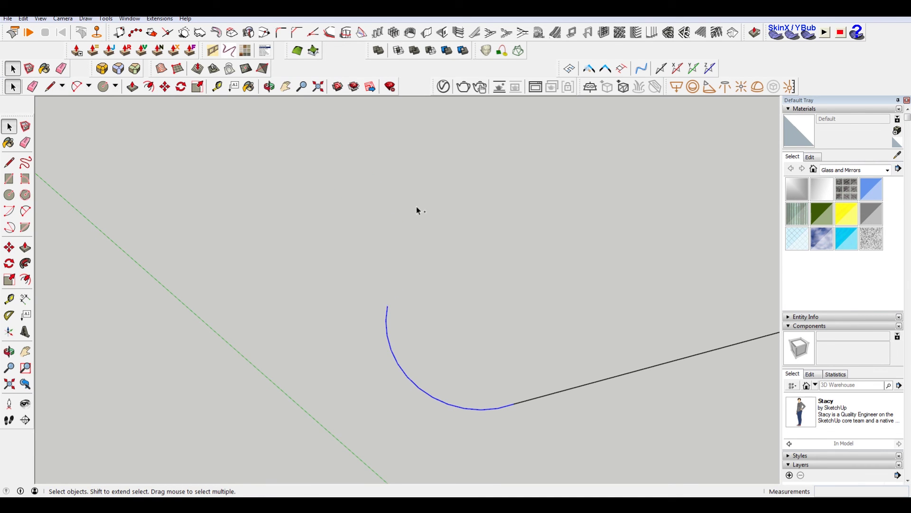
key("ctrl+y")
scroll(430, 212, "down", 2)
key("ctrl+v")
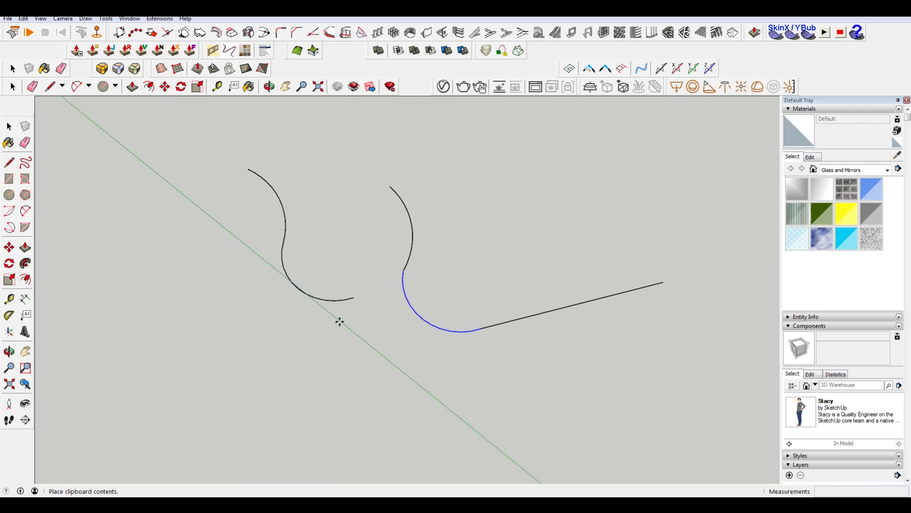
left_click(391, 355)
key("o")
left_click_drag(419, 239, 666, 235)
key("space")
middle_click_drag(665, 235, 367, 291)
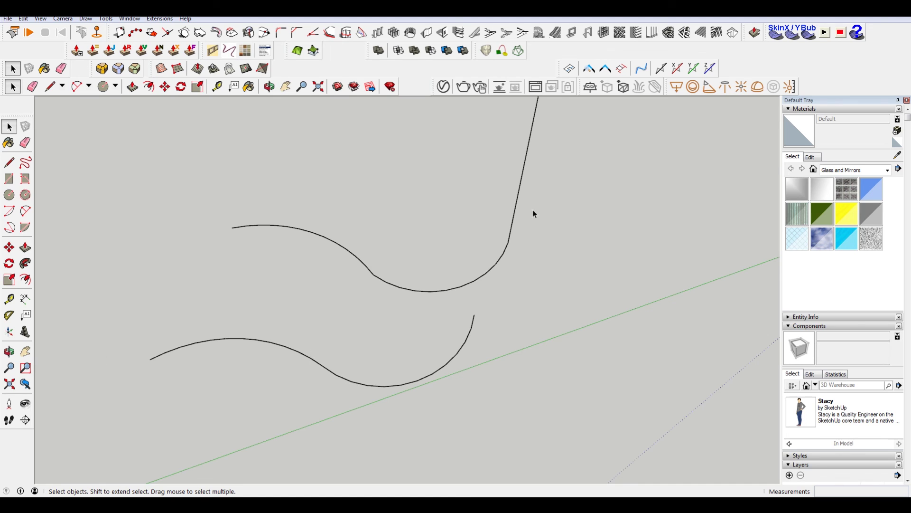
mouse_move(535, 214)
middle_mouse_down()
mouse_move(551, 278)
mouse_move(387, 241)
mouse_move(404, 289)
mouse_move(444, 303)
middle_mouse_up()
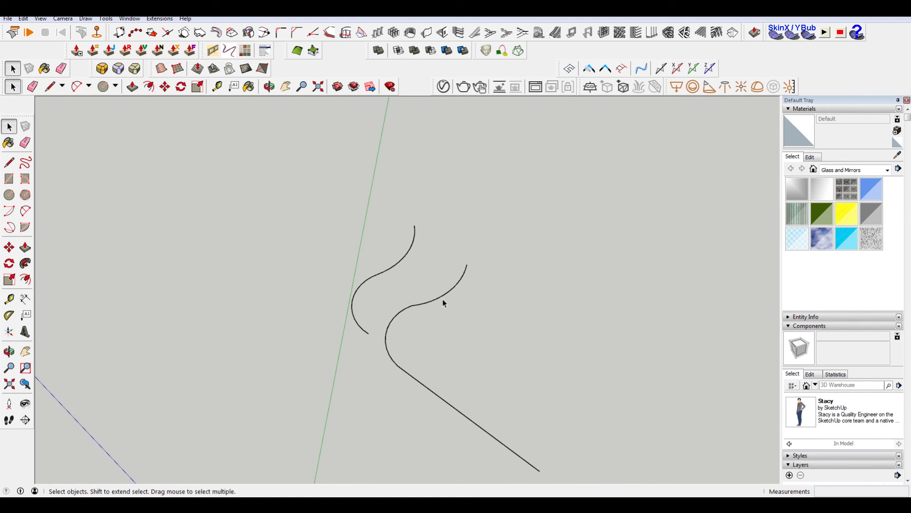
scroll(370, 318, "up", 1)
Draw a first arc from the curve's lower end to a point partway up.
key("a")
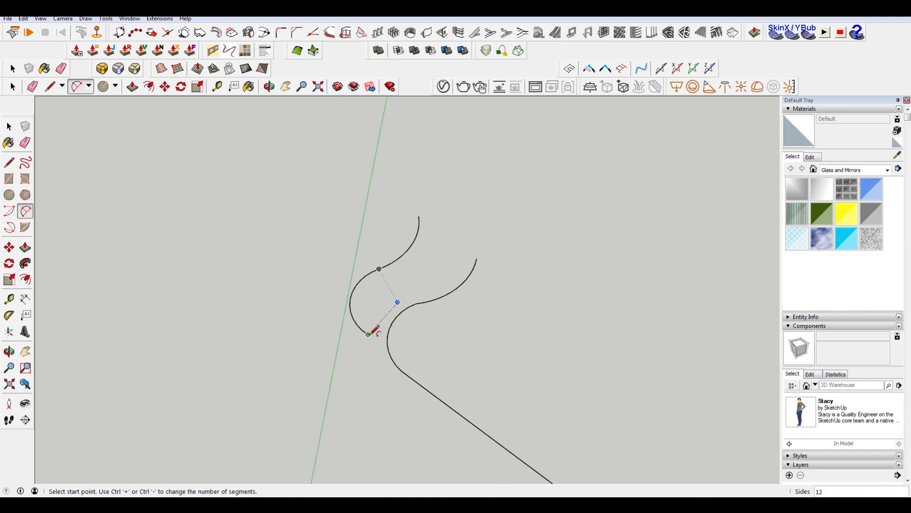
left_click(371, 338)
scroll(359, 293, "up", 3)
left_click(408, 249)
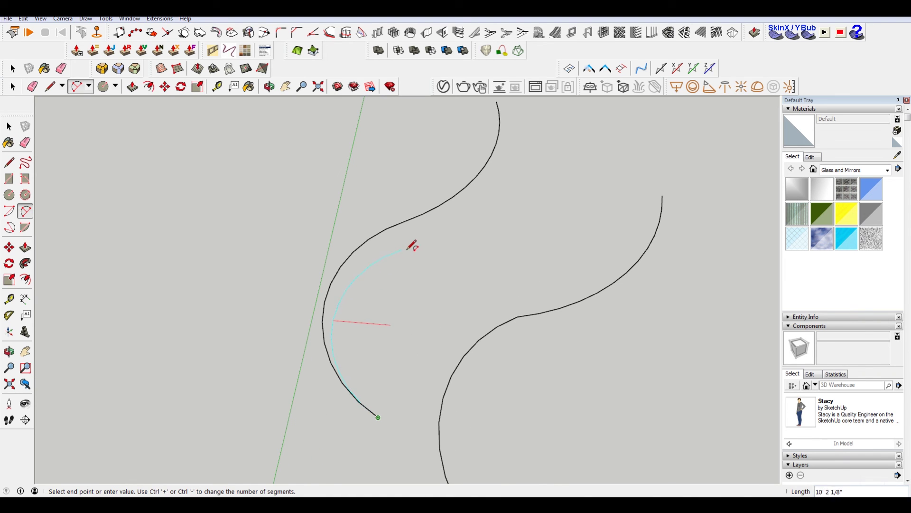
scroll(466, 248, "down", 3)
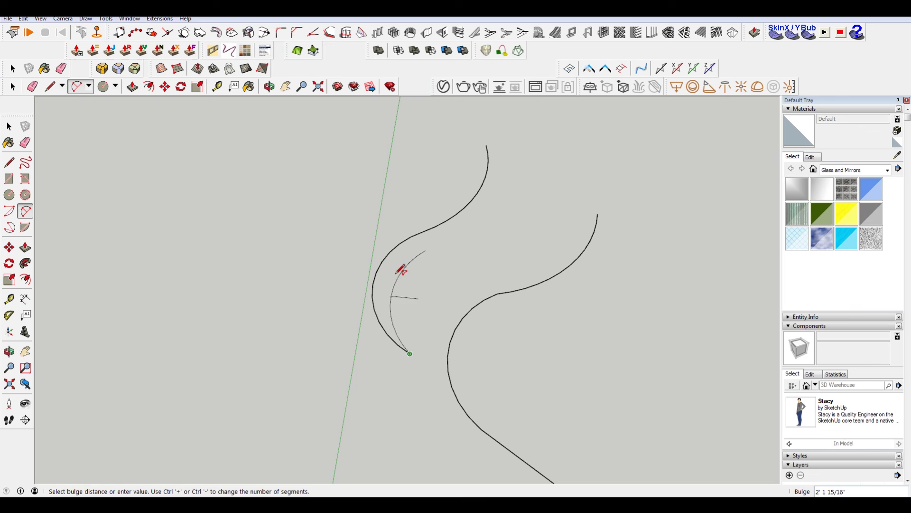
left_click(400, 266)
Draw a second arc from there to the curve's top tip, closing the crescent face.
left_click(425, 251)
left_click(486, 146)
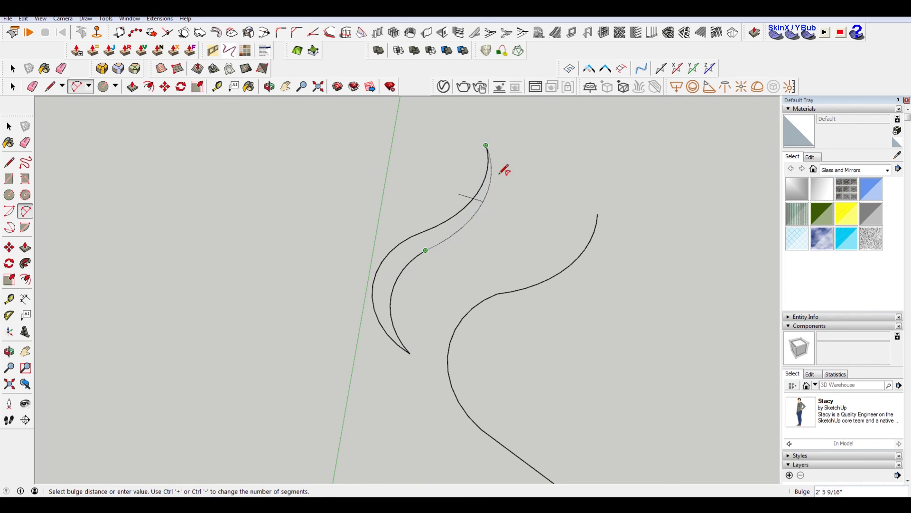
scroll(452, 238, "up", 2)
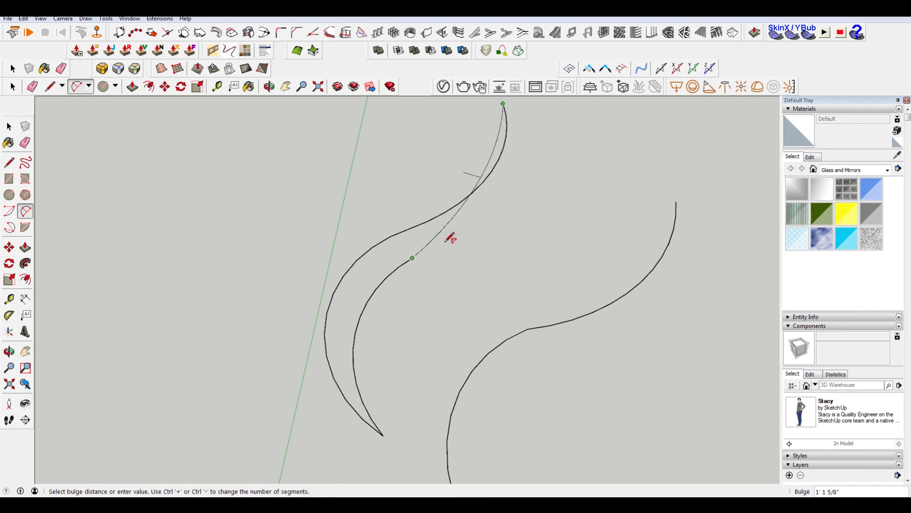
scroll(498, 228, "up", 2)
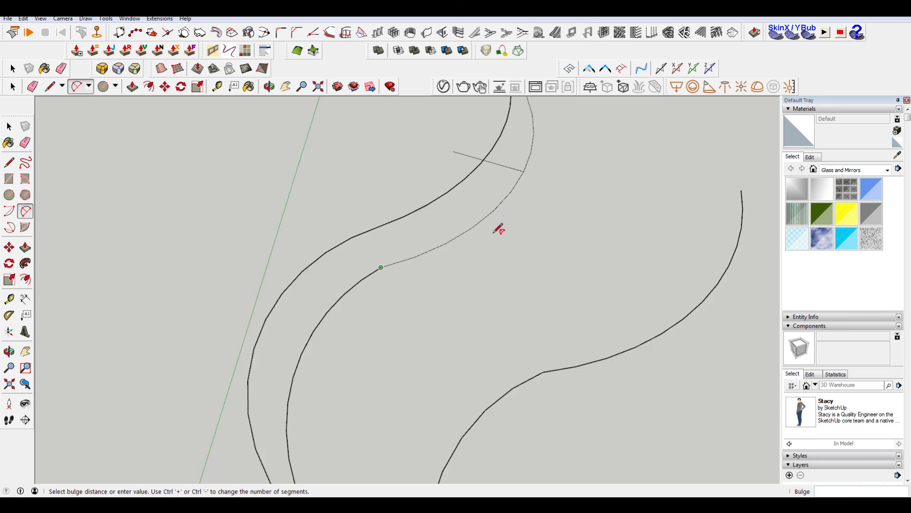
scroll(499, 228, "up", 2)
scroll(546, 251, "up", 1)
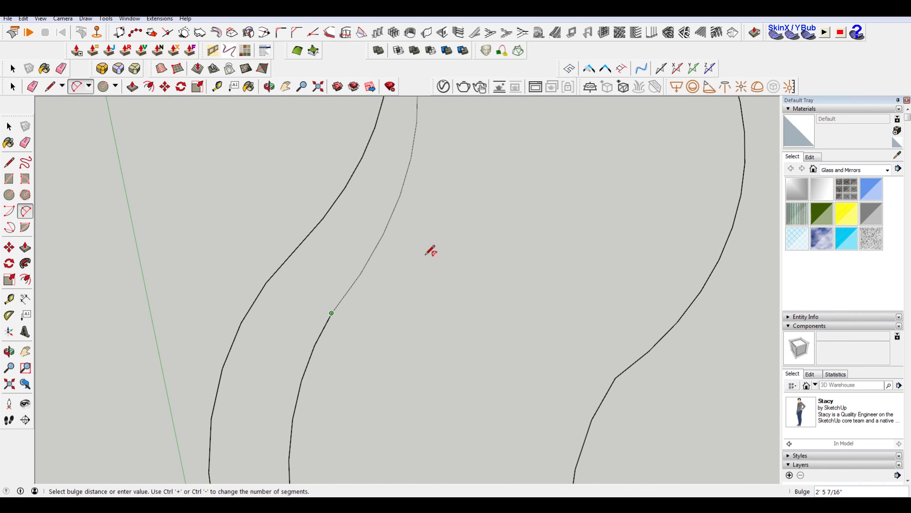
left_click(432, 249)
scroll(407, 228, "down", 2)
scroll(350, 390, "down", 2)
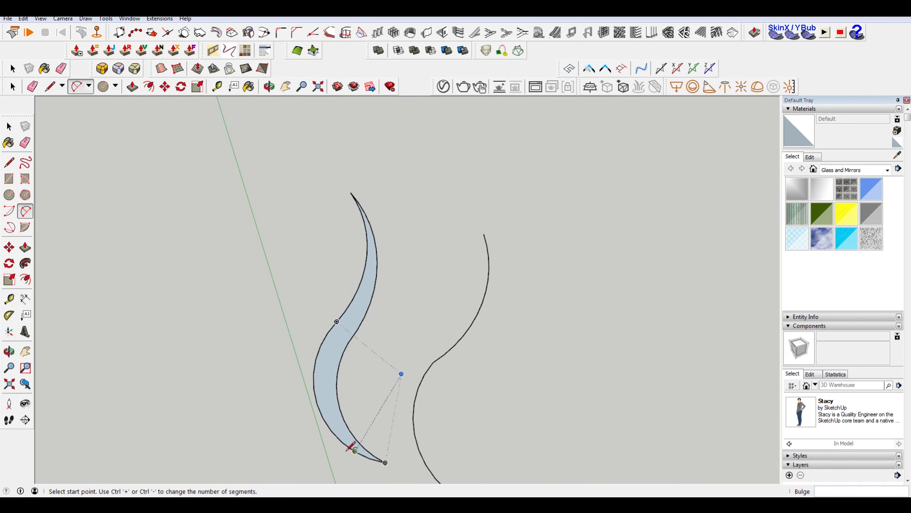
mouse_move(343, 132)
middle_mouse_down()
mouse_move(464, 256)
mouse_move(256, 332)
middle_mouse_up()
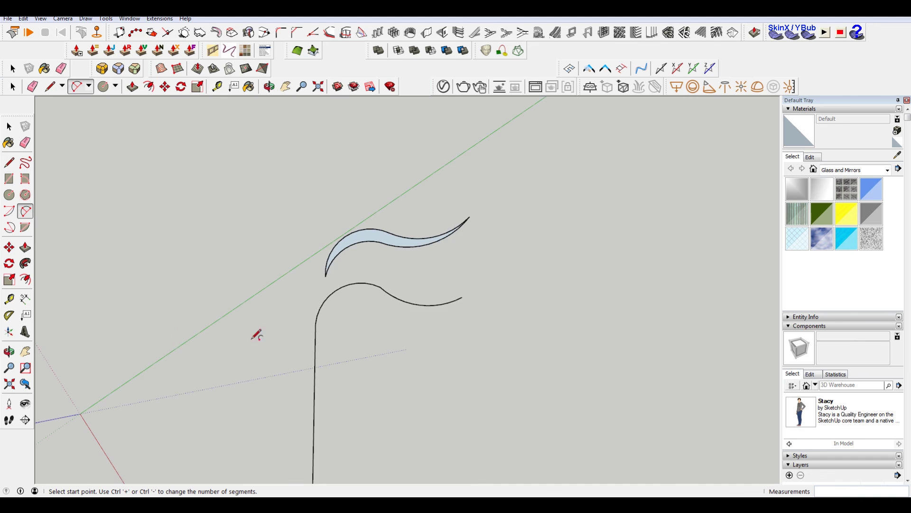
After cancelling a wrong start, draw an arc from the vertical curve to a point along it.
scroll(340, 309, "up", 2)
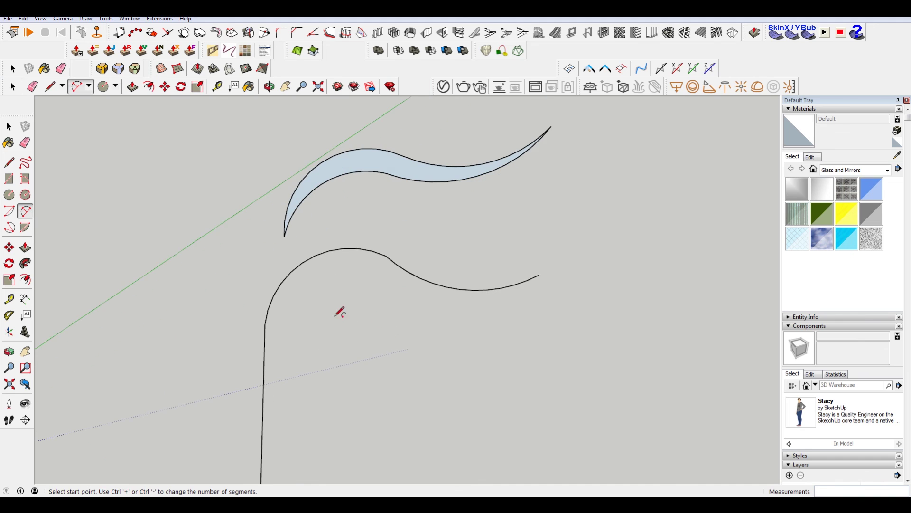
left_click(267, 327)
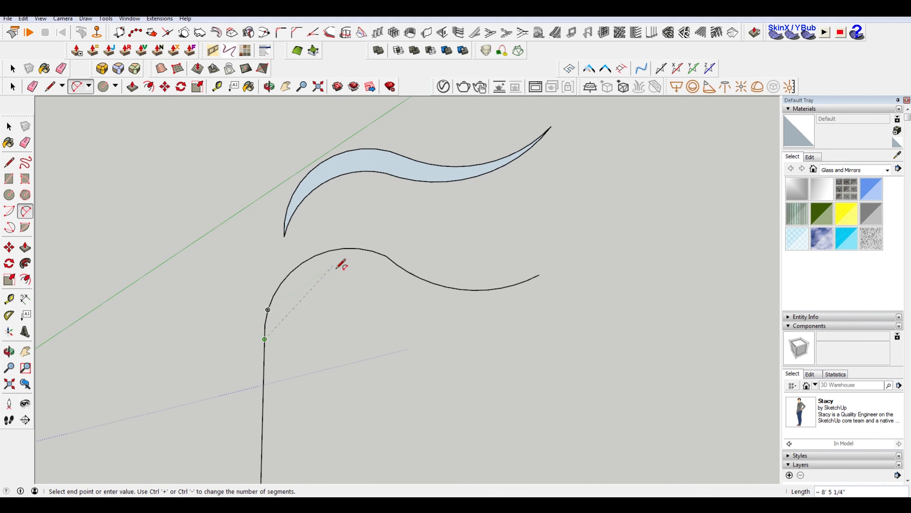
scroll(340, 260, "up", 2)
left_click(381, 304)
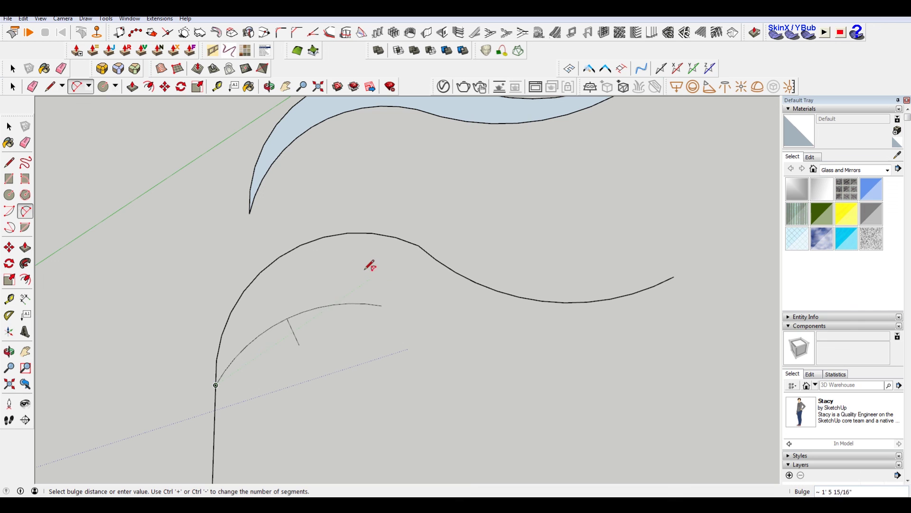
key("Escape")
left_click(216, 378)
scroll(294, 361, "down", 2)
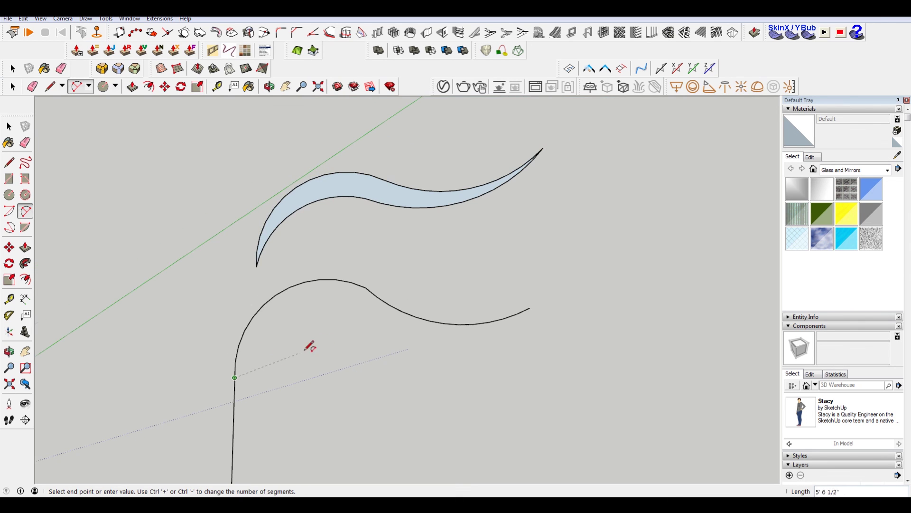
left_click(364, 305)
left_click(302, 304)
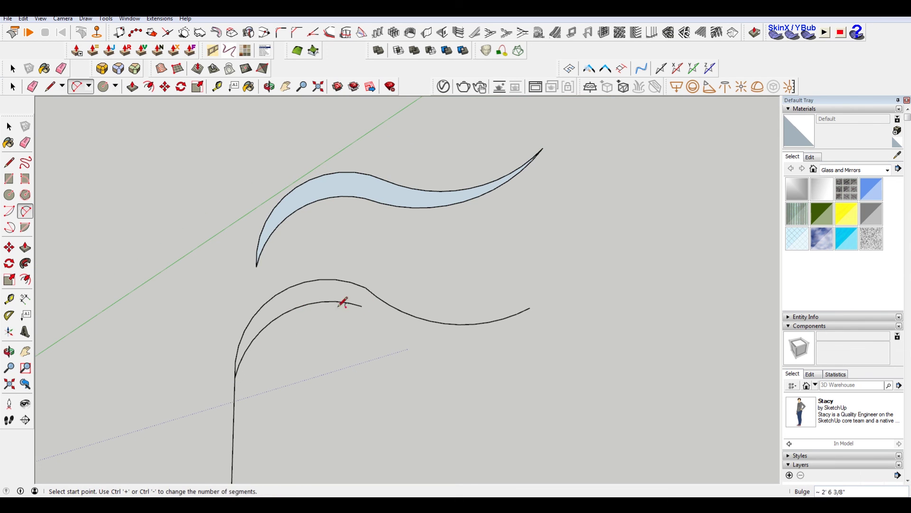
Draw the closing arc to the curve's tip so the second crescent face fills.
left_click(362, 306)
left_click(530, 309)
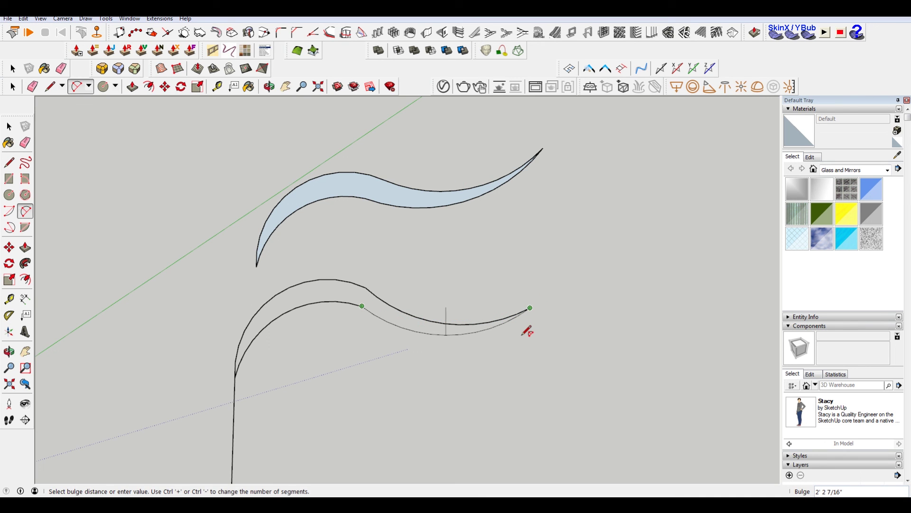
left_click(527, 331)
mouse_move(544, 402)
middle_mouse_down()
mouse_move(332, 366)
mouse_move(372, 377)
mouse_move(236, 396)
middle_mouse_up()
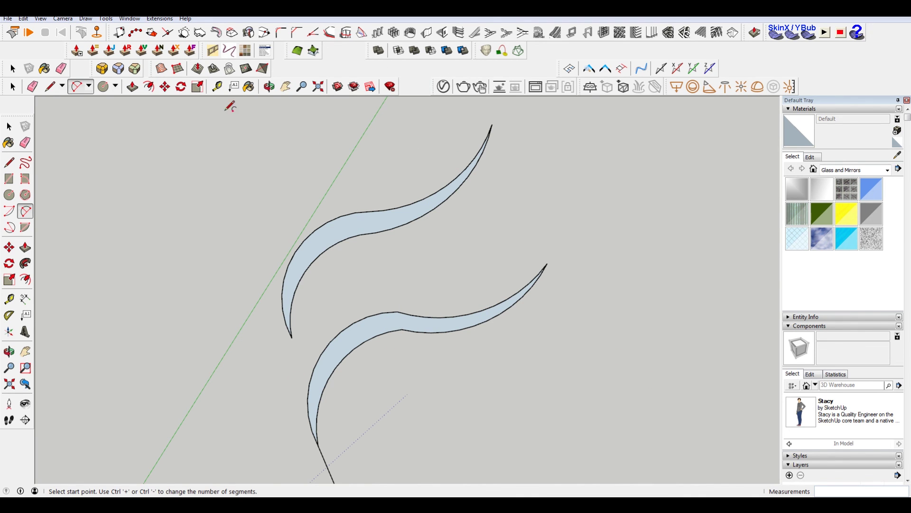
scroll(343, 227, "up", 3)
scroll(407, 218, "up", 3)
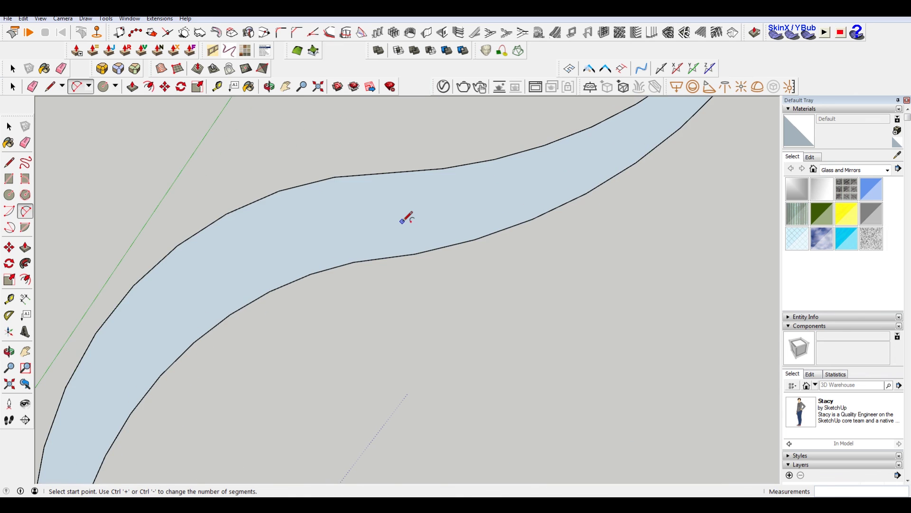
scroll(407, 217, "down", 3)
scroll(407, 218, "down", 3)
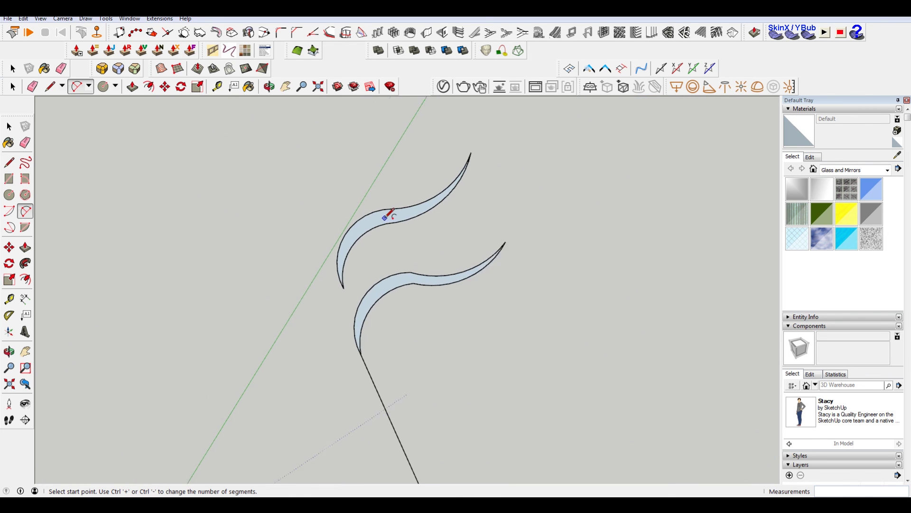
scroll(393, 209, "down", 3)
scroll(391, 195, "up", 3)
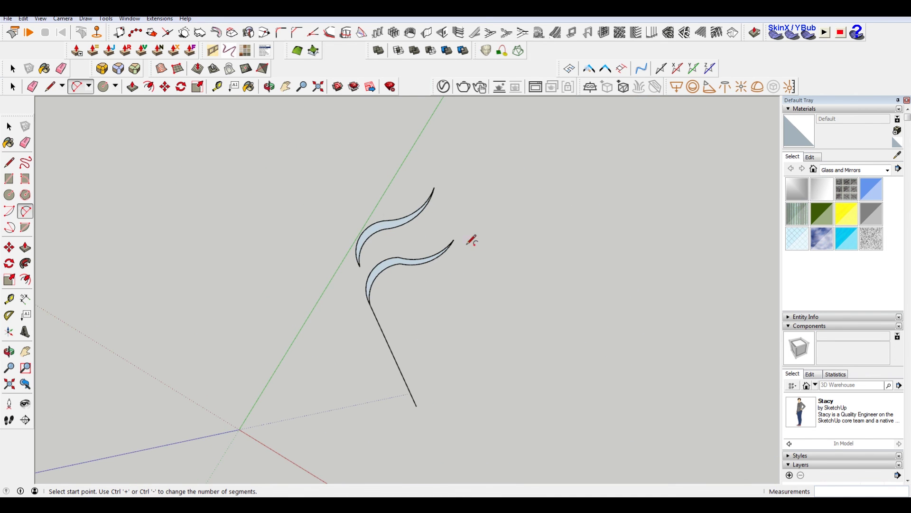
middle_click_drag(626, 159, 496, 224)
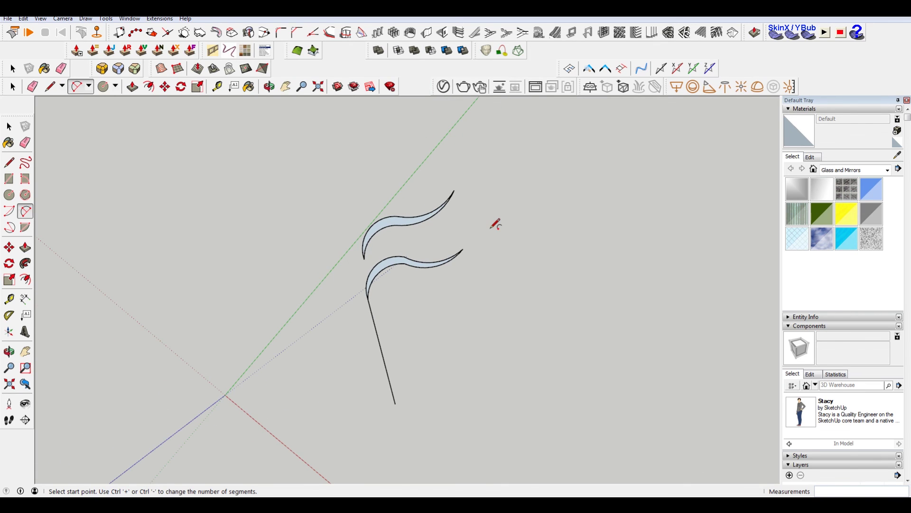